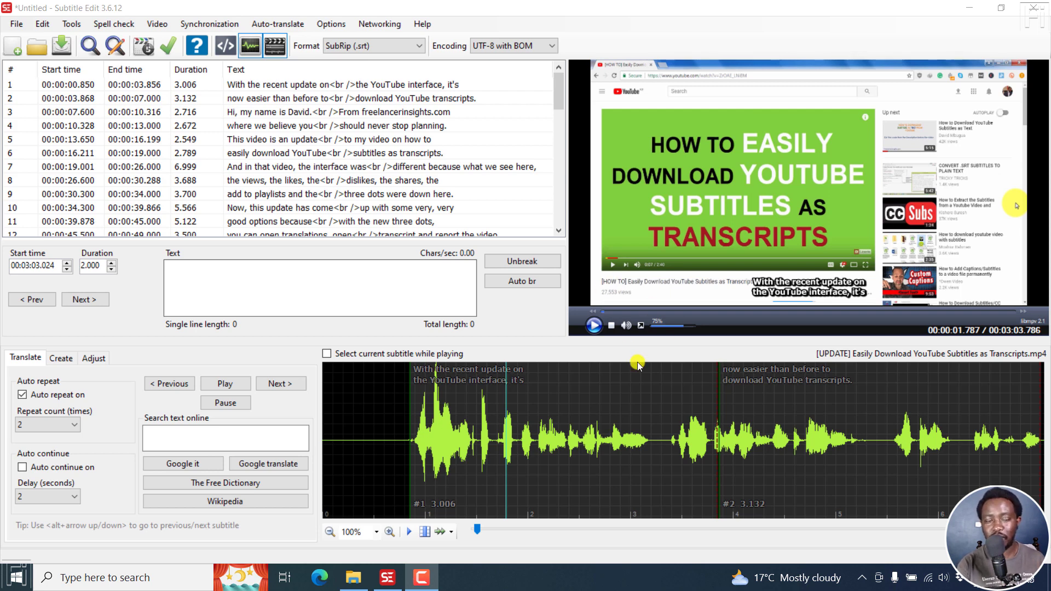
- Open the burned-in subtitle video generator and enable Cut, defaulting to 0:0:0–0:3:4
{"action": "left_click", "coordinate": [157, 25]}
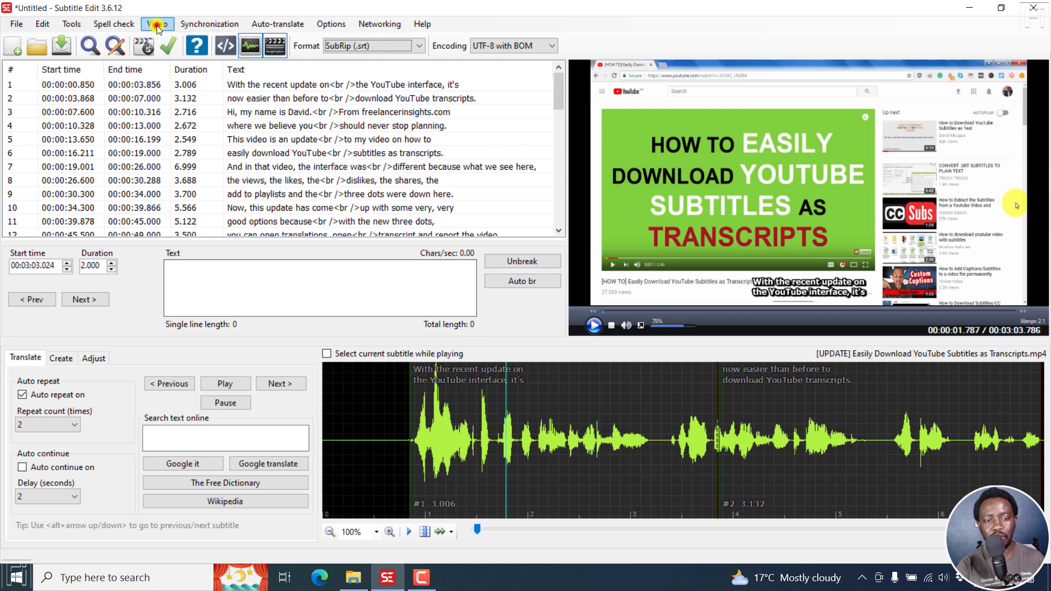
{"action": "left_click", "coordinate": [157, 26]}
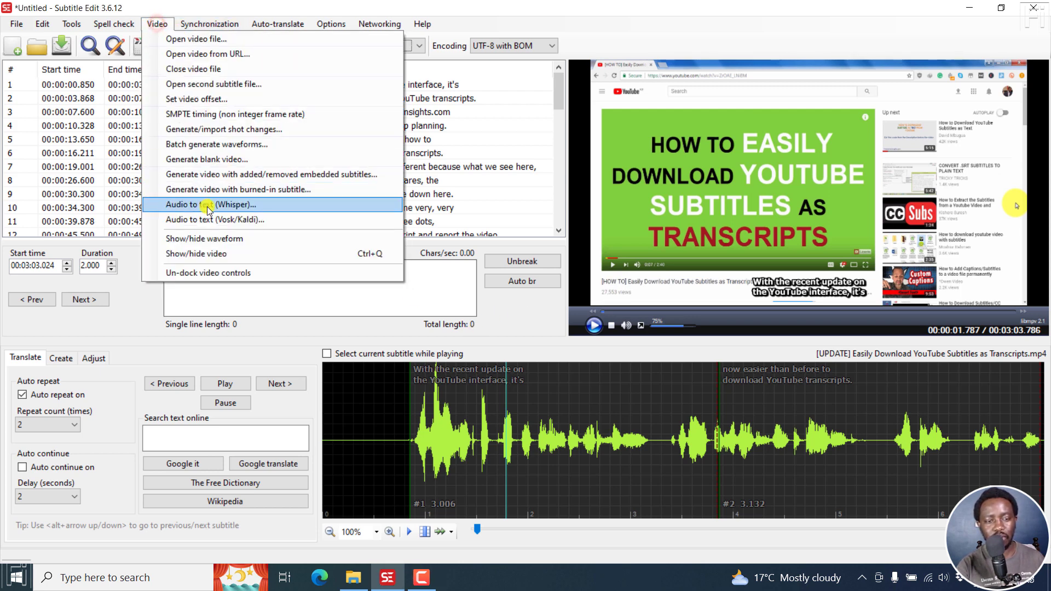
{"action": "left_click", "coordinate": [235, 189]}
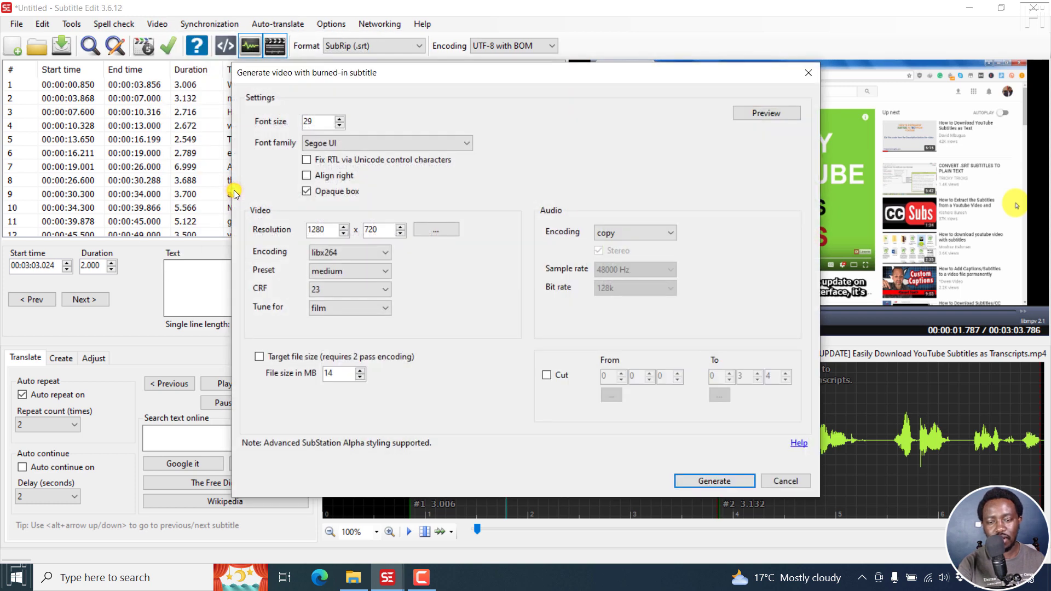
{"action": "left_click", "coordinate": [546, 376]}
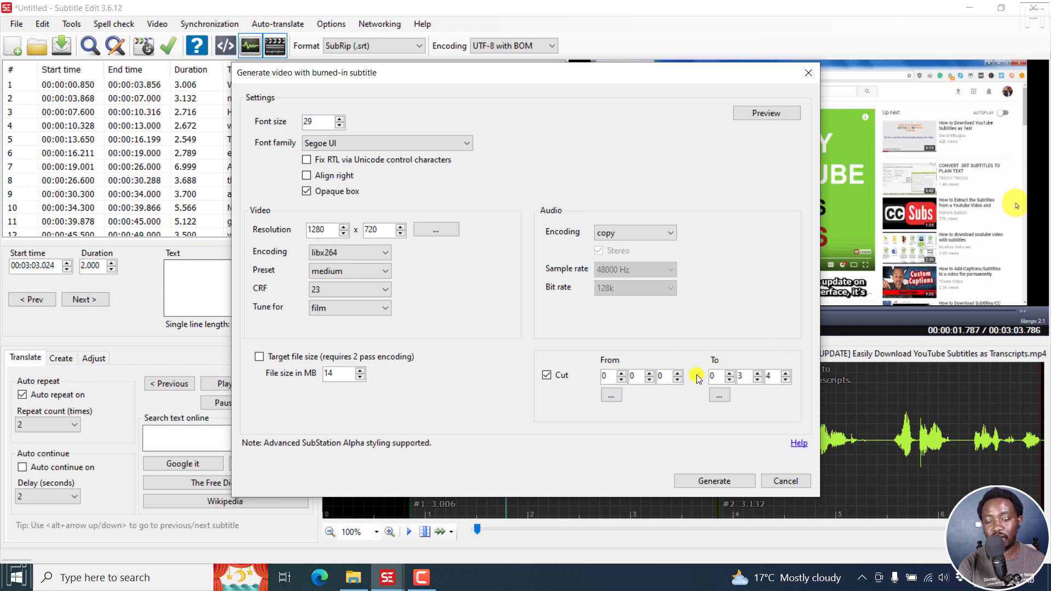
- Set the cut range from 0:0:8 to 0:0:21 by seeking the video player
{"action": "left_click", "coordinate": [611, 396]}
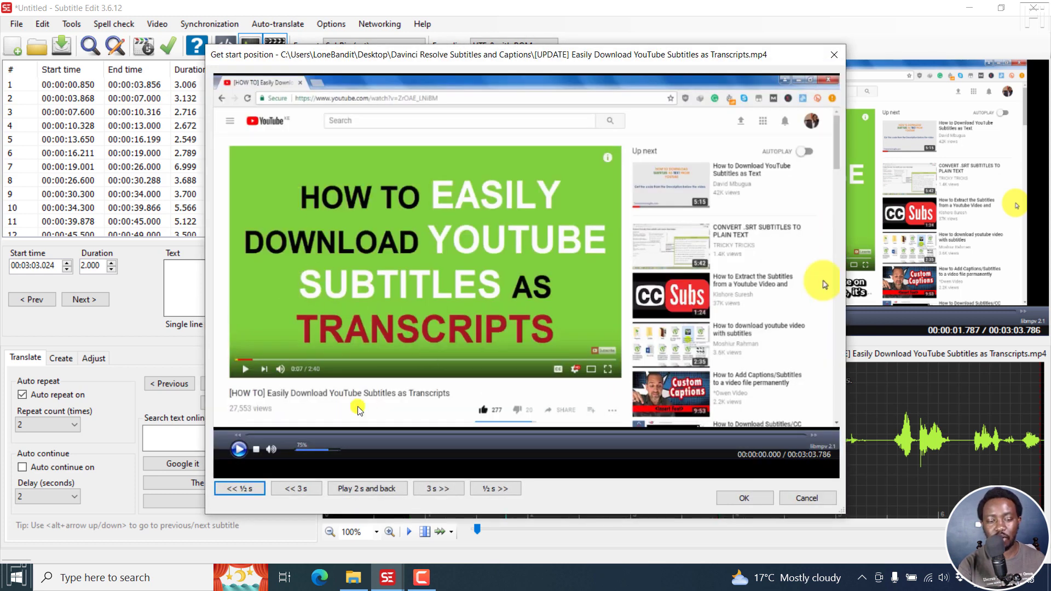
{"action": "left_click", "coordinate": [273, 434]}
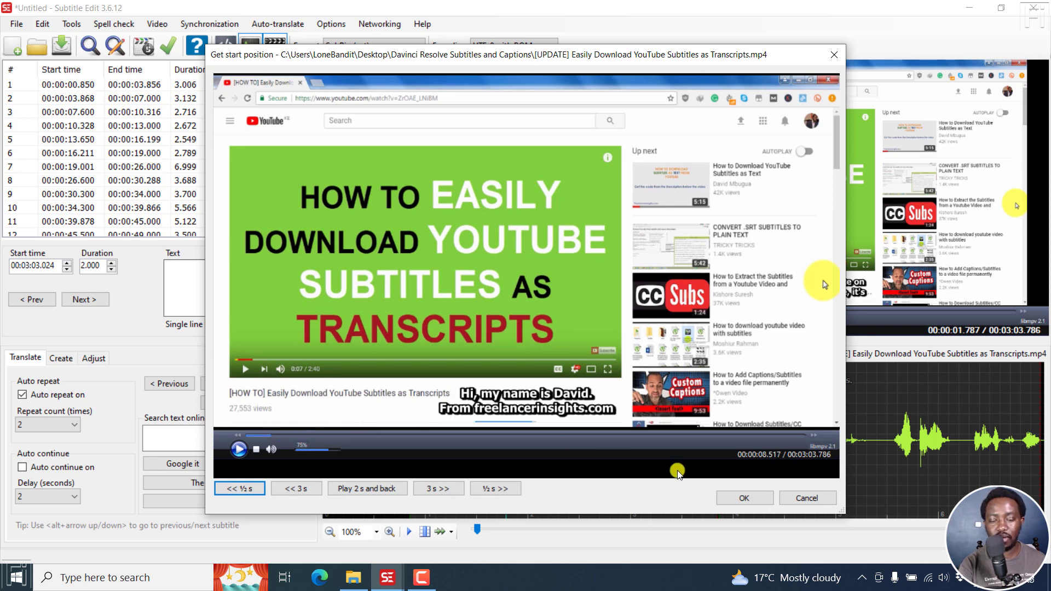
{"action": "left_click", "coordinate": [740, 497]}
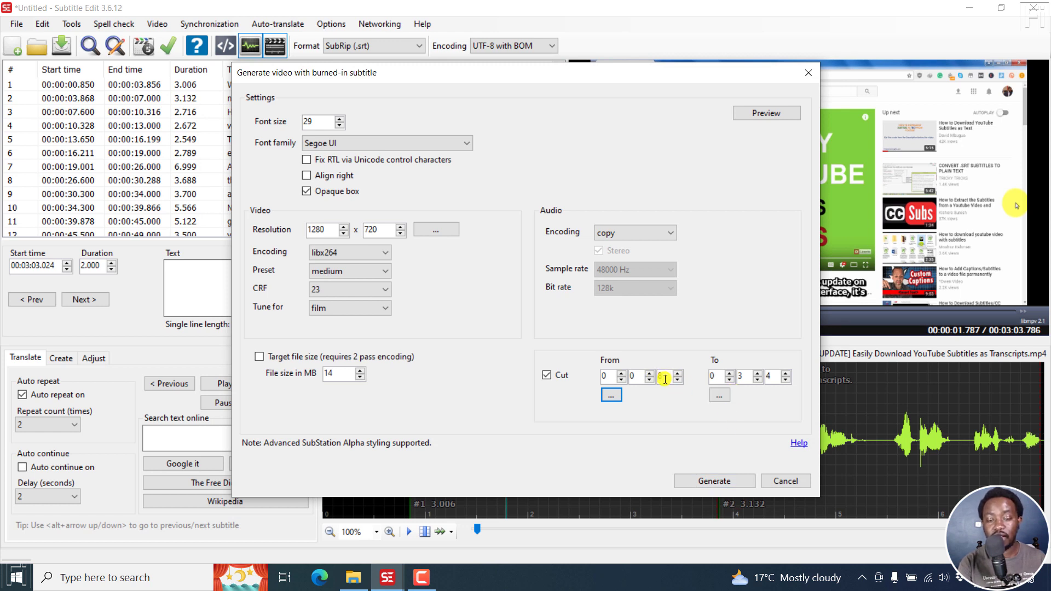
{"action": "left_click", "coordinate": [720, 395]}
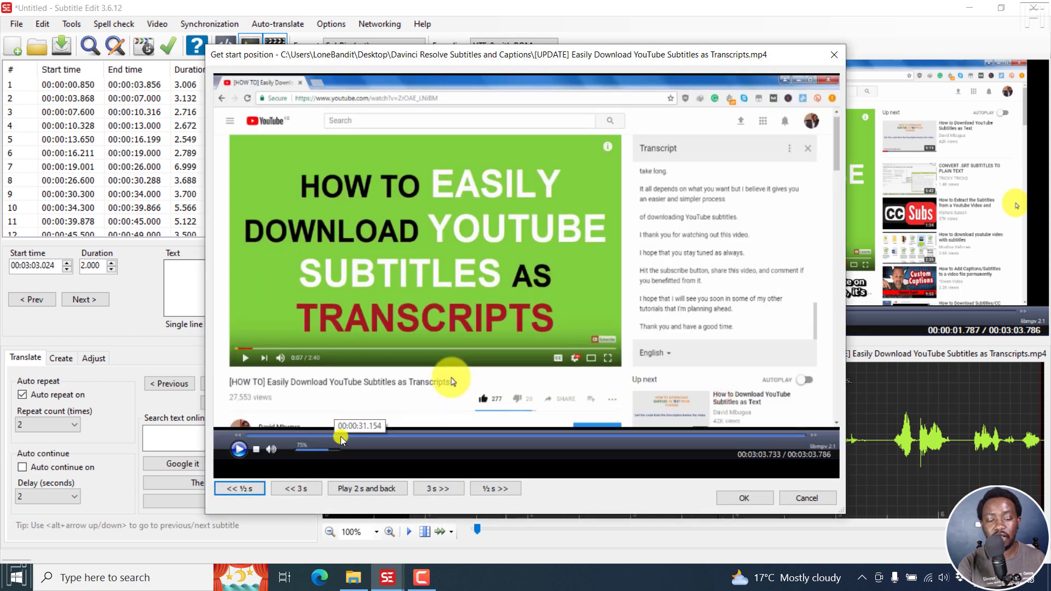
{"action": "left_click", "coordinate": [309, 436]}
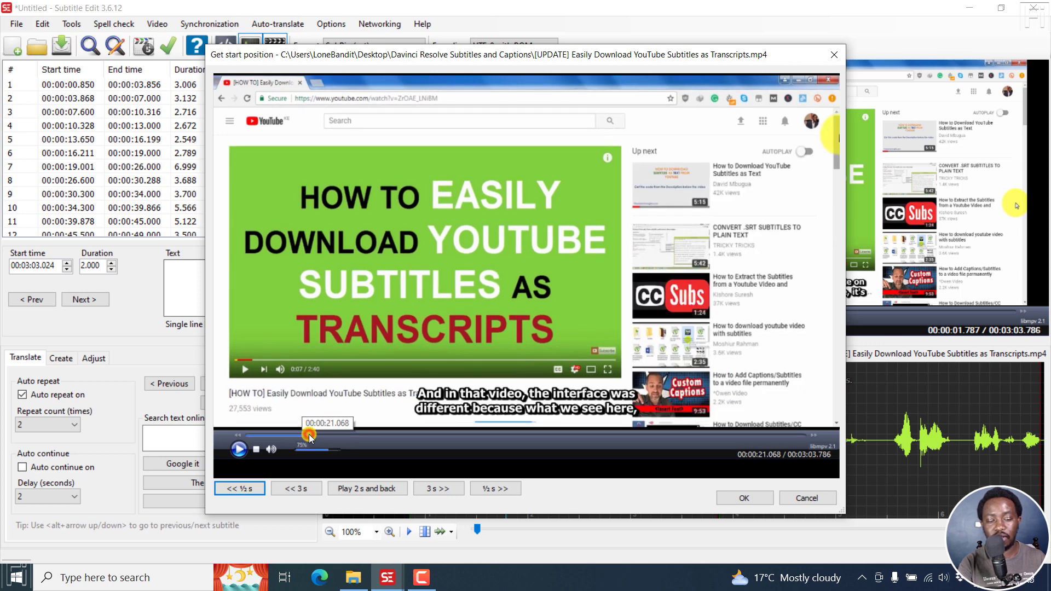
{"action": "left_click", "coordinate": [745, 498]}
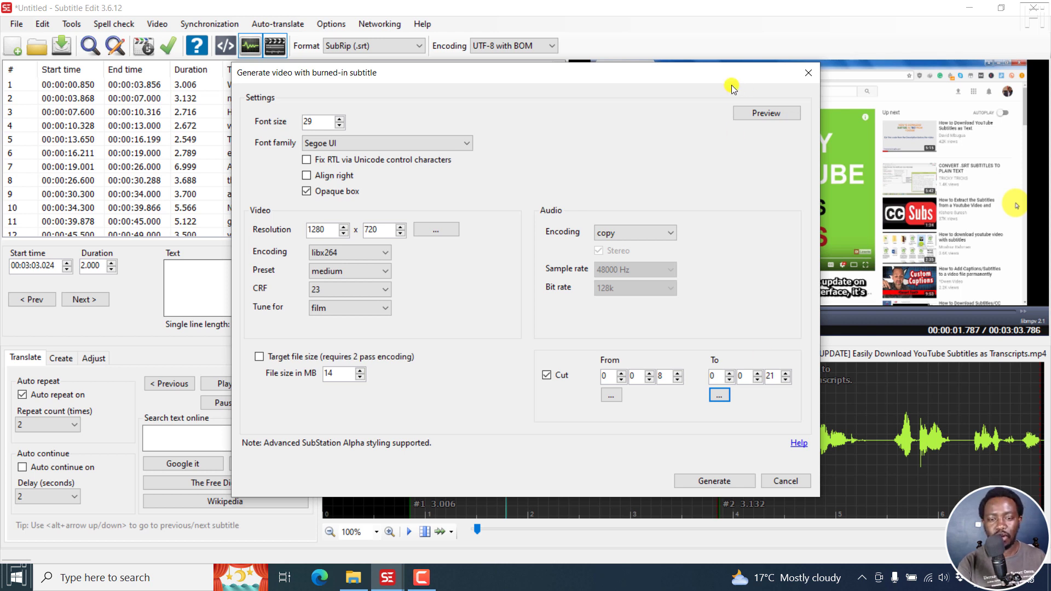
- Move the burn-in settings dialog over to the left
{"action": "right_click", "coordinate": [659, 70]}
{"action": "left_click", "coordinate": [608, 74]}
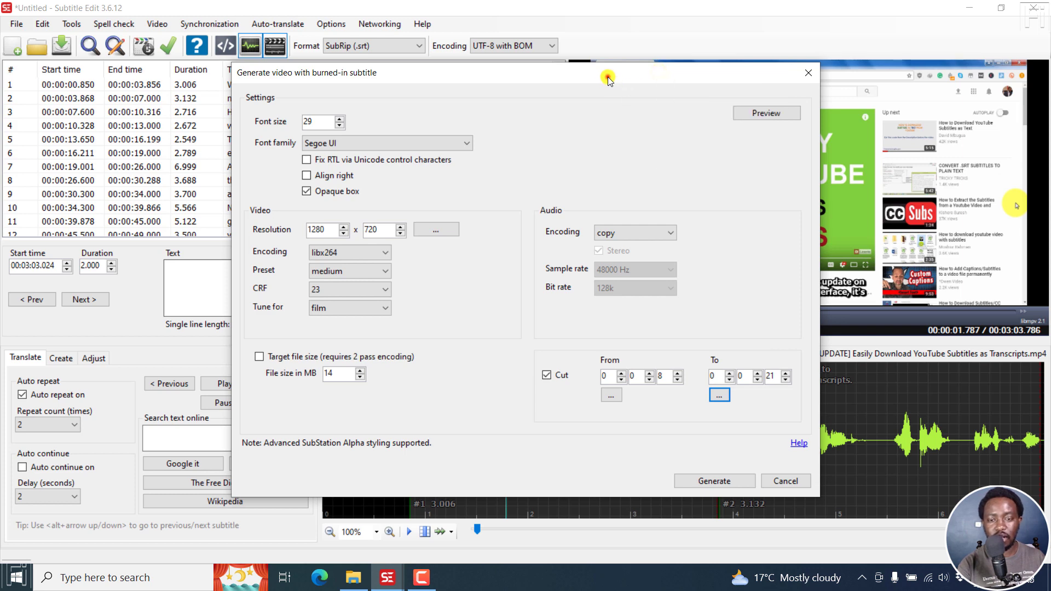
{"action": "mouse_move", "coordinate": [635, 74]}
{"action": "left_mouse_down"}
{"action": "mouse_move", "coordinate": [462, 52]}
{"action": "mouse_move", "coordinate": [455, 107]}
{"action": "left_mouse_up"}
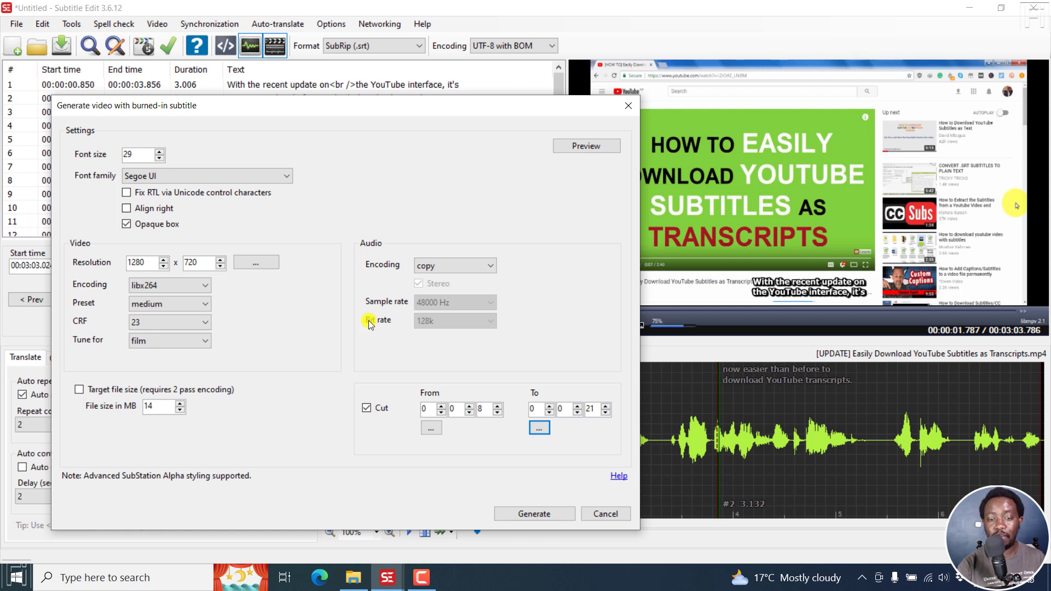
- Preview the burned-in subtitle, reposition the preview window, then close it
{"action": "left_click", "coordinate": [585, 147]}
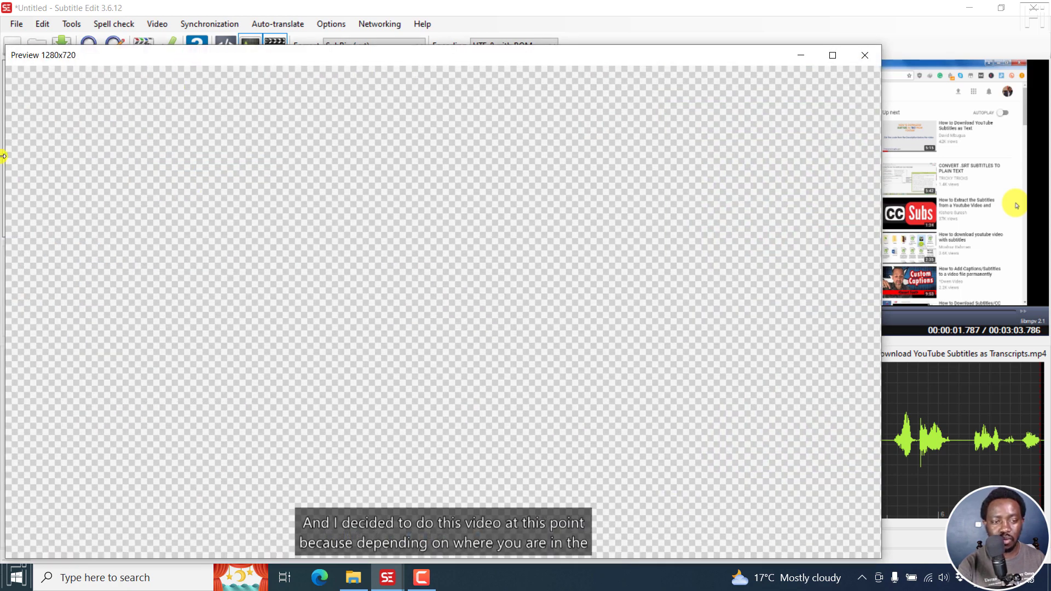
{"action": "left_click_drag", "start_coordinate": [3, 156], "coordinate": [288, 159]}
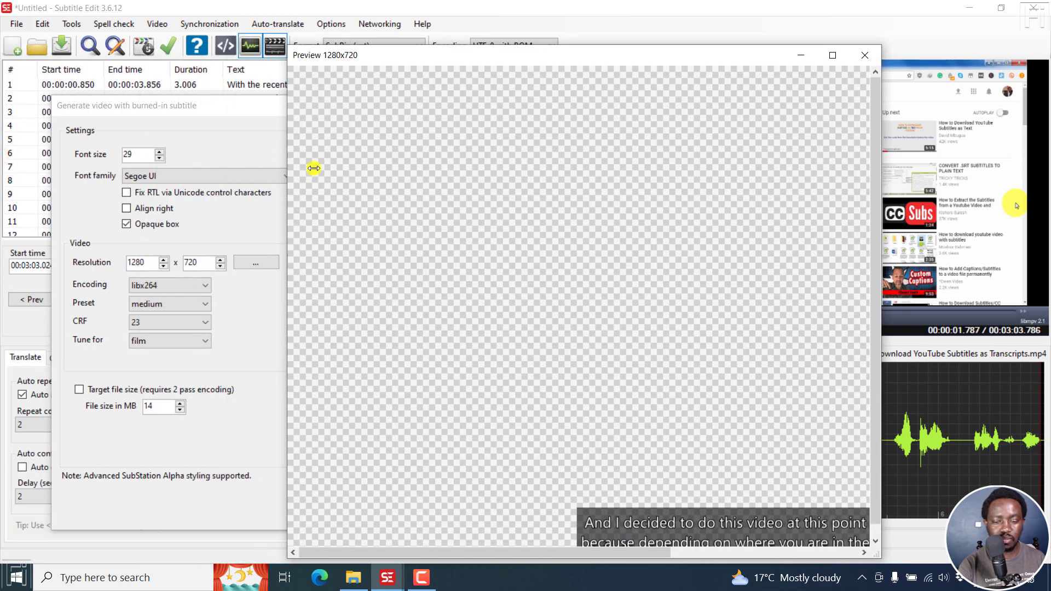
{"action": "left_click_drag", "start_coordinate": [599, 552], "coordinate": [670, 553]}
{"action": "left_click_drag", "start_coordinate": [876, 313], "coordinate": [876, 324]}
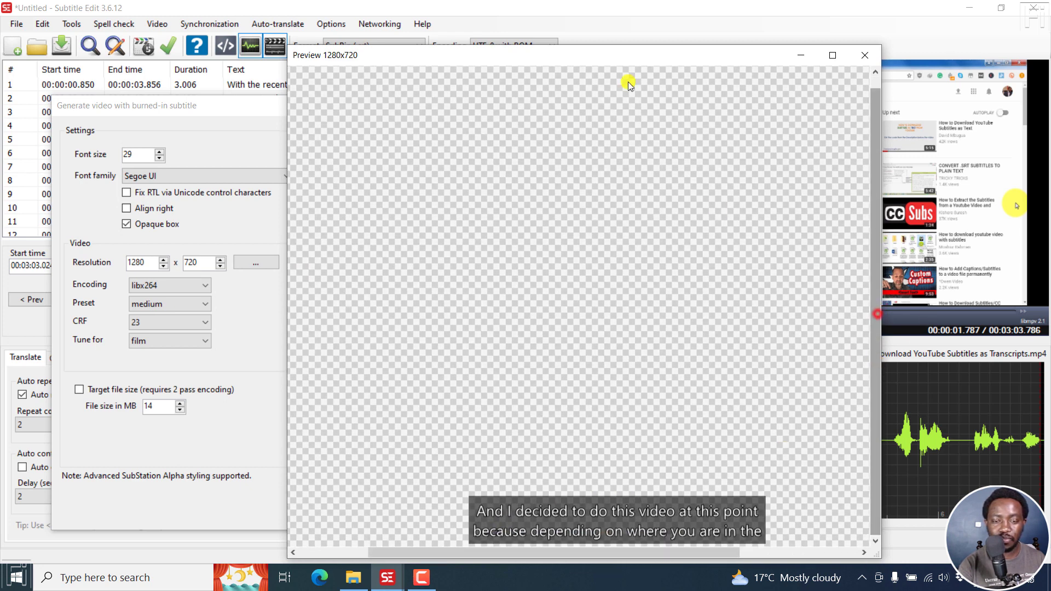
{"action": "left_click_drag", "start_coordinate": [569, 57], "coordinate": [679, 21]}
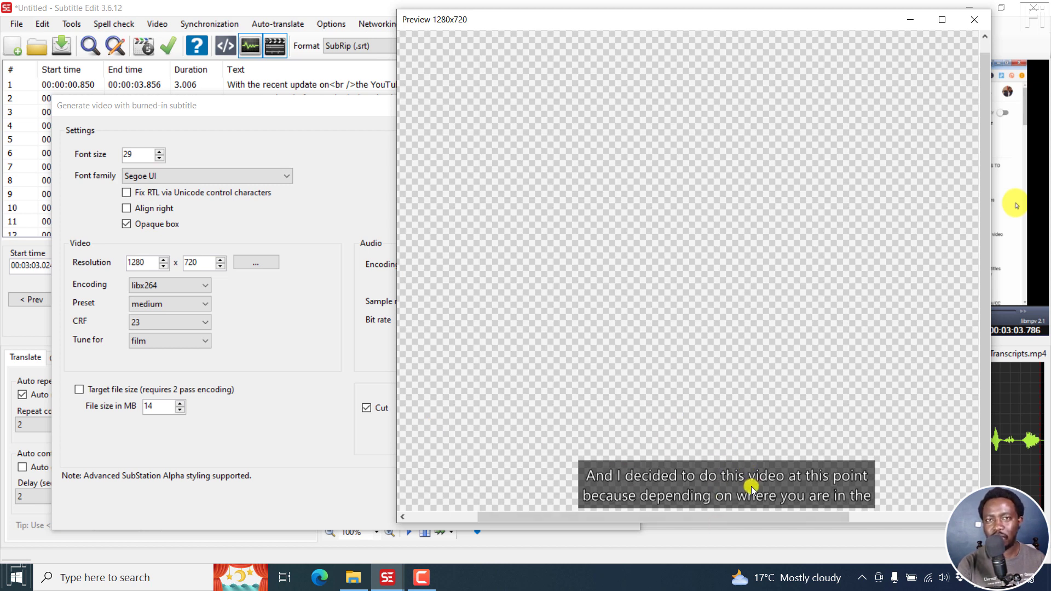
{"action": "left_click", "coordinate": [970, 21]}
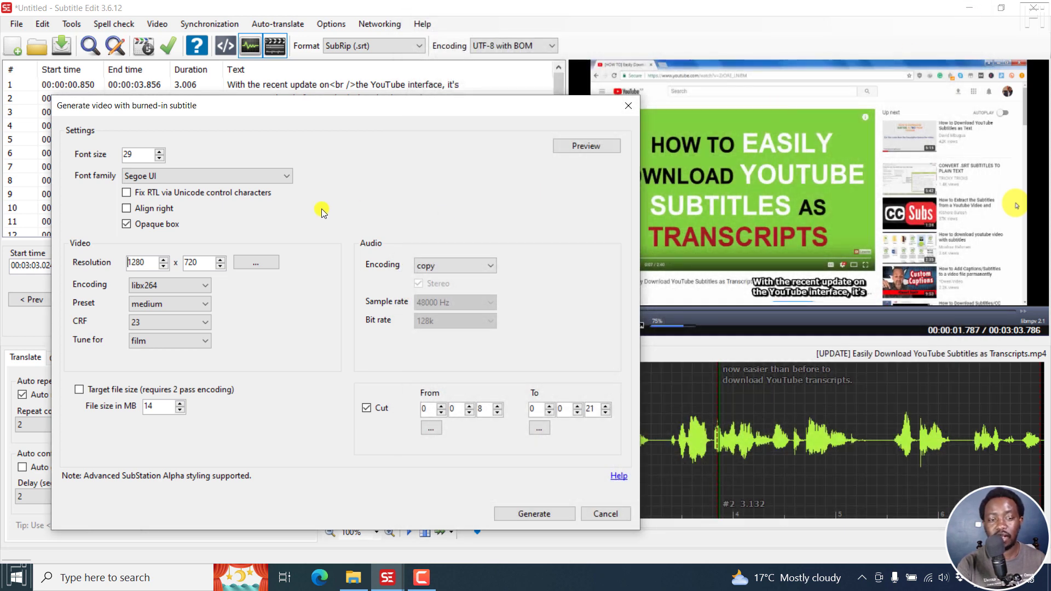
- Change the burned-in subtitle font to Arial and select the font size value
{"action": "left_click", "coordinate": [260, 177]}
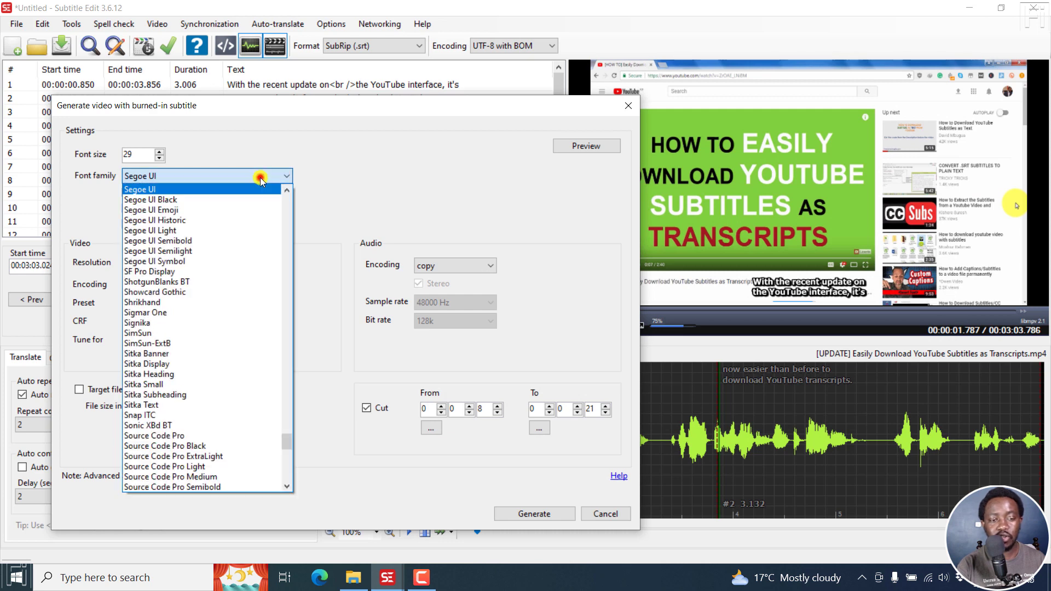
{"action": "key", "text": "Home"}
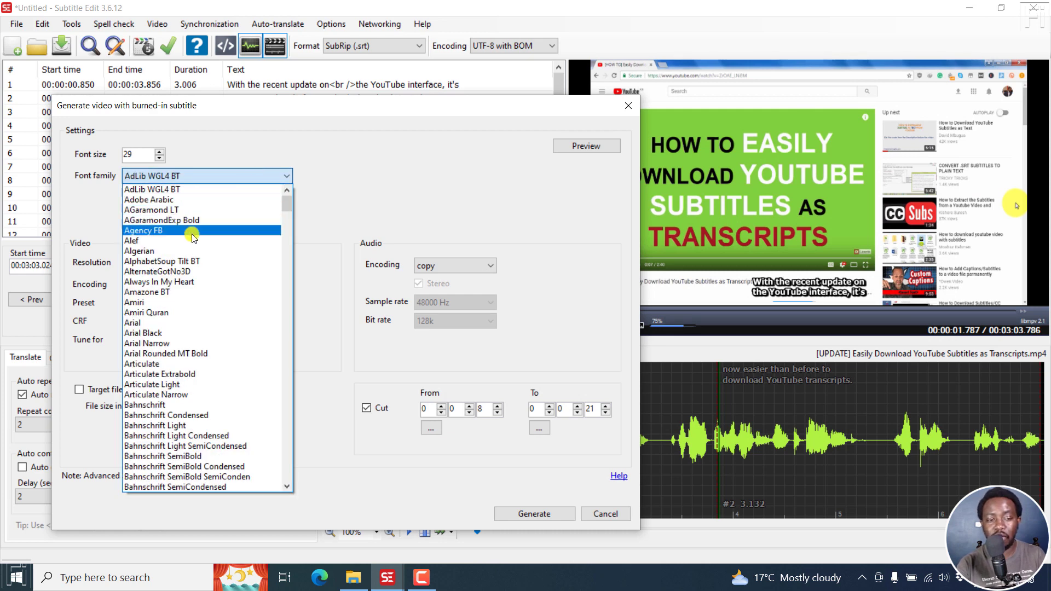
{"action": "left_click", "coordinate": [133, 323]}
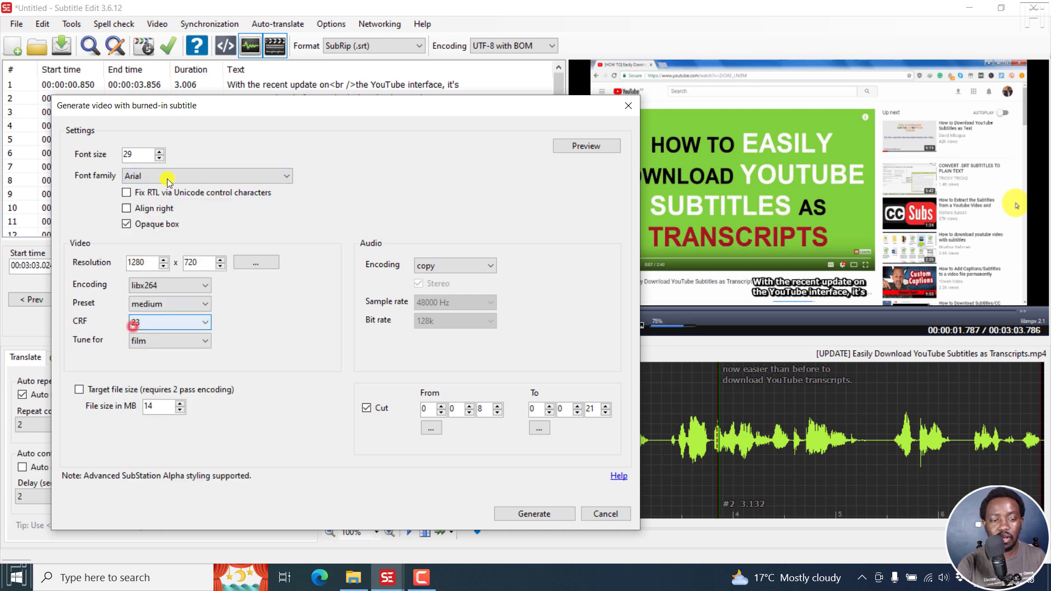
{"action": "double_click", "coordinate": [144, 154]}
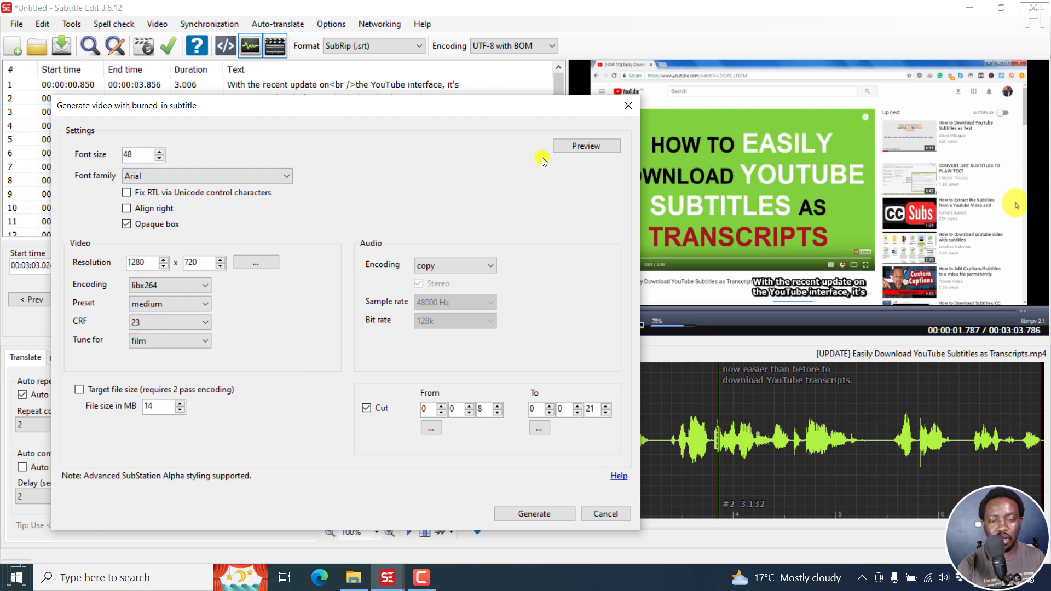
- Preview the subtitle, resizing the preview window to see it, then close it
{"action": "left_click", "coordinate": [585, 146]}
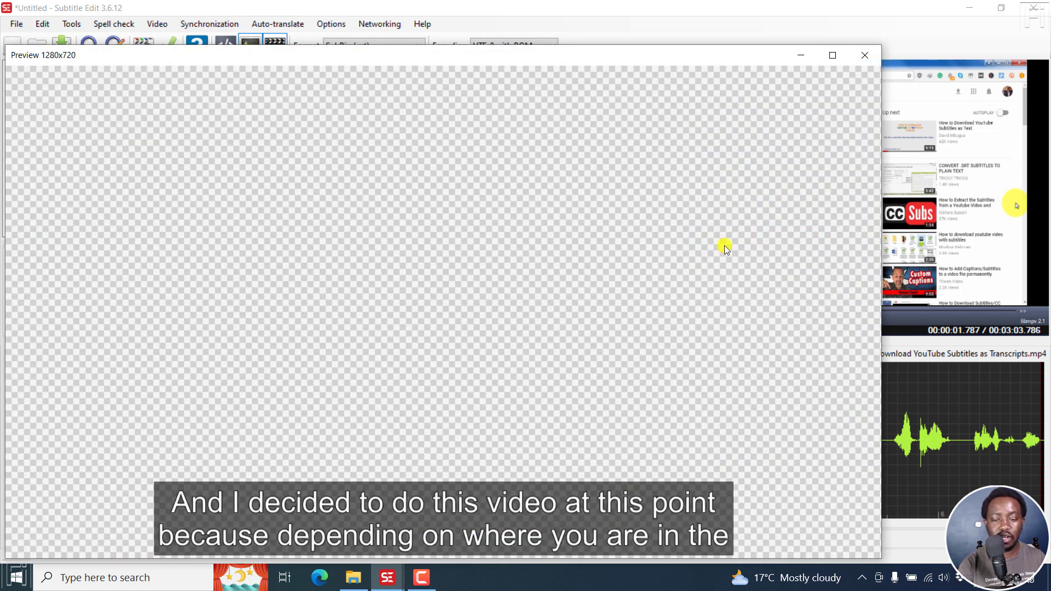
{"action": "left_click_drag", "start_coordinate": [665, 45], "coordinate": [662, 169]}
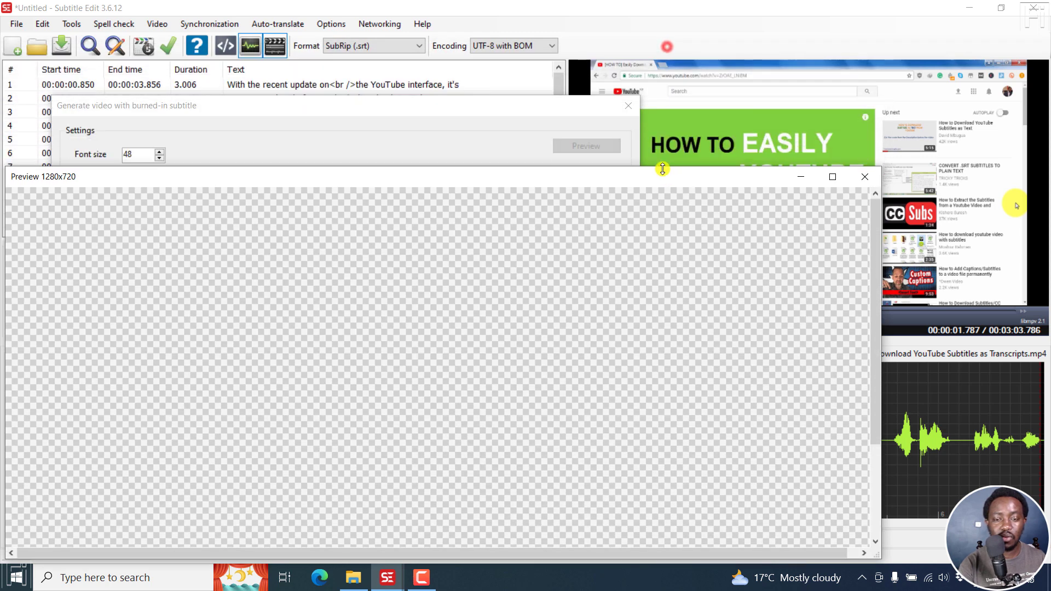
{"action": "left_click_drag", "start_coordinate": [873, 245], "coordinate": [873, 279]}
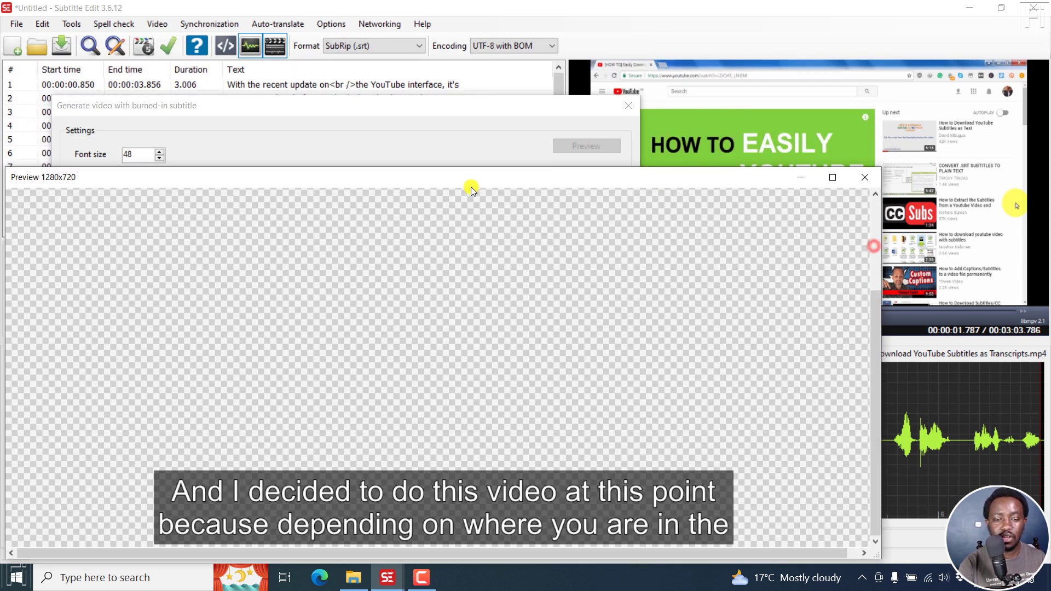
{"action": "left_click_drag", "start_coordinate": [424, 167], "coordinate": [681, 65]}
{"action": "left_click", "coordinate": [1019, 389]}
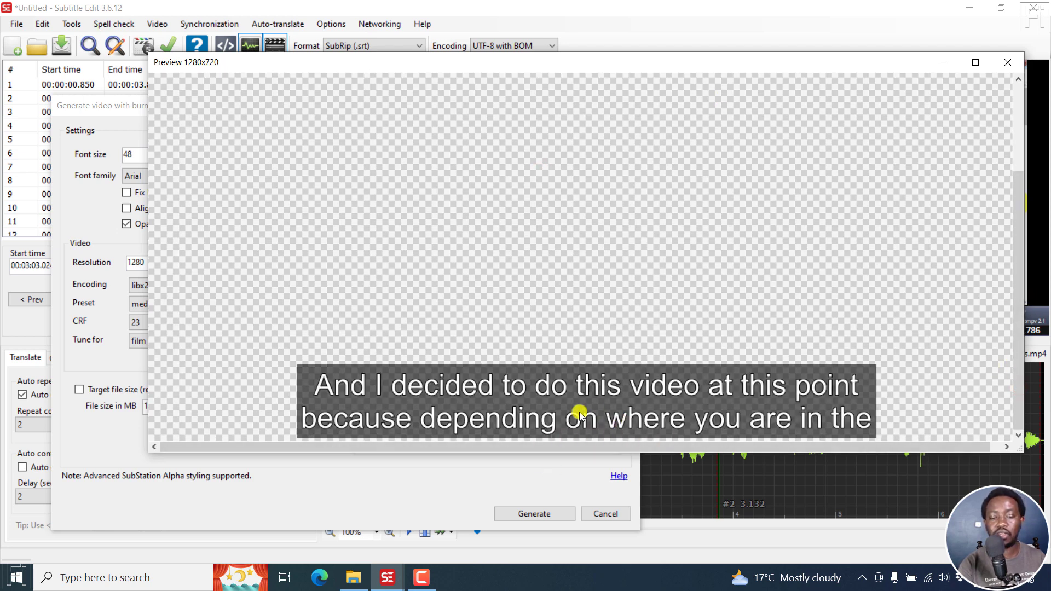
{"action": "left_click", "coordinate": [1007, 63]}
- Set the font size to 36, preview it, and close the preview
{"action": "left_click_drag", "start_coordinate": [141, 156], "coordinate": [101, 161]}
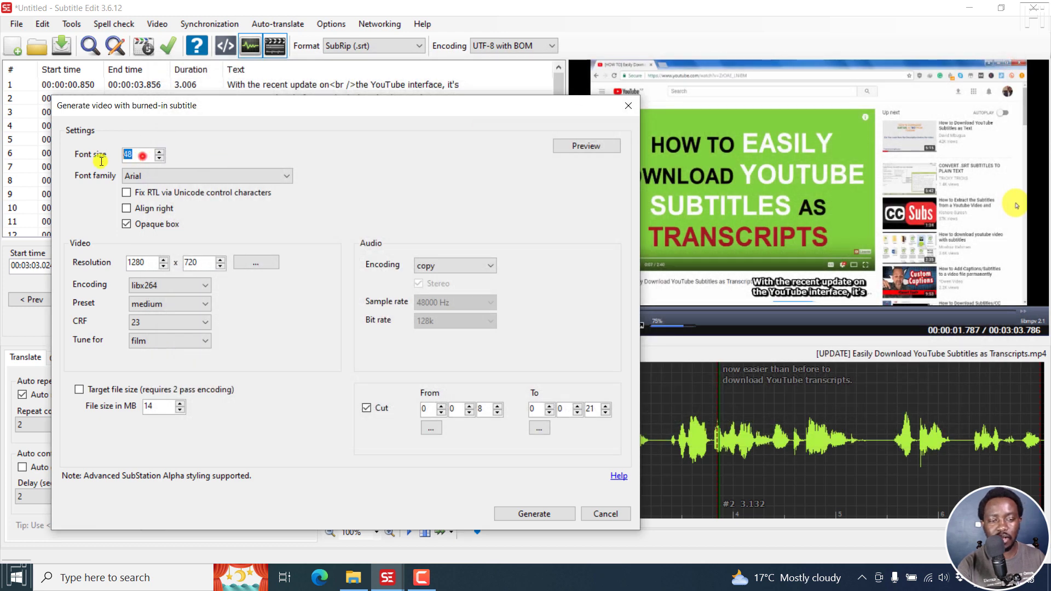
{"action": "type", "text": "36"}
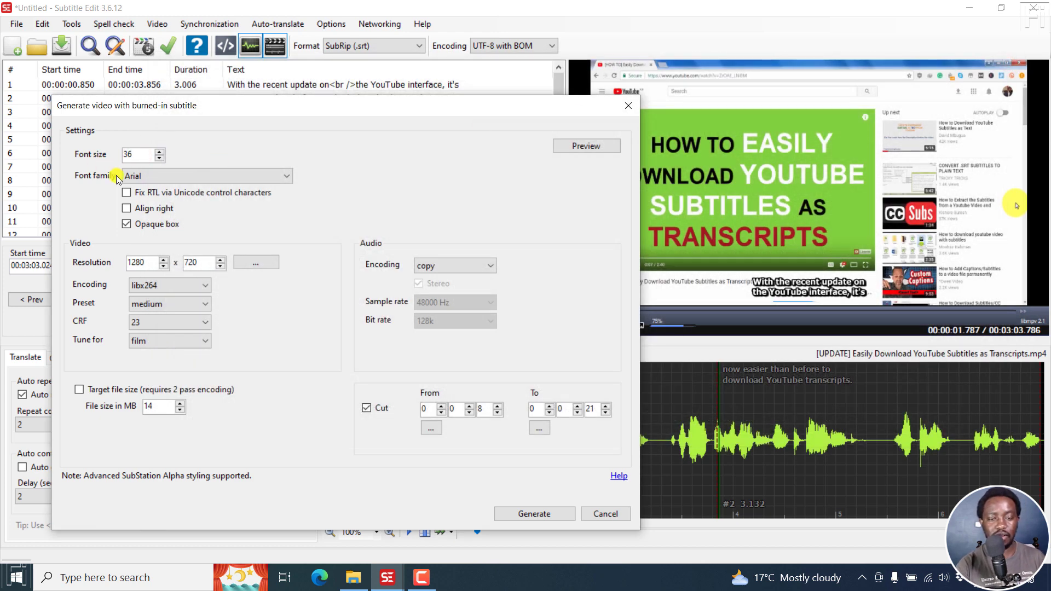
{"action": "left_click", "coordinate": [590, 147]}
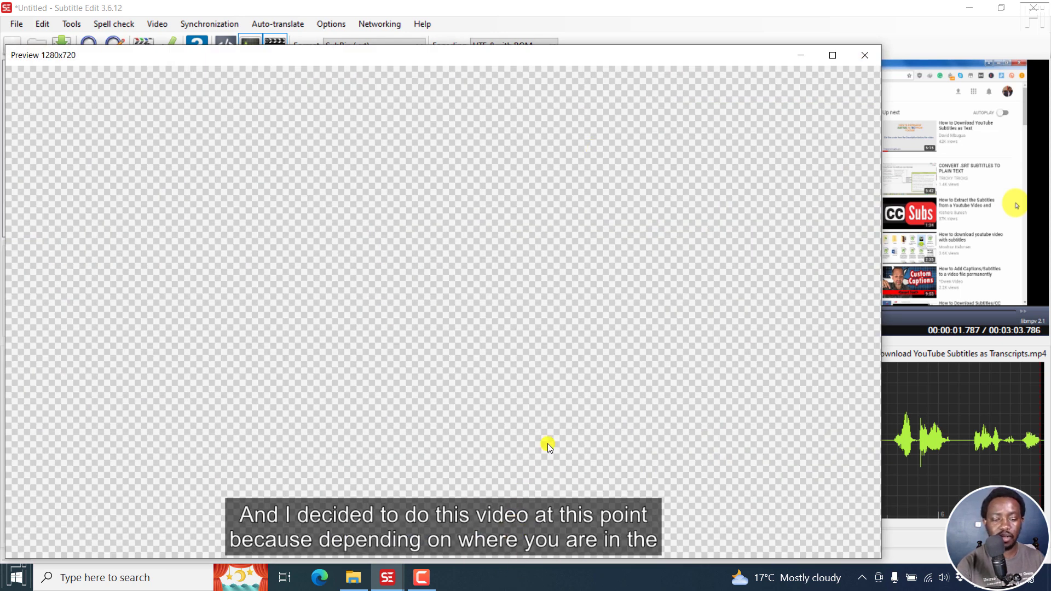
{"action": "left_click", "coordinate": [864, 55]}
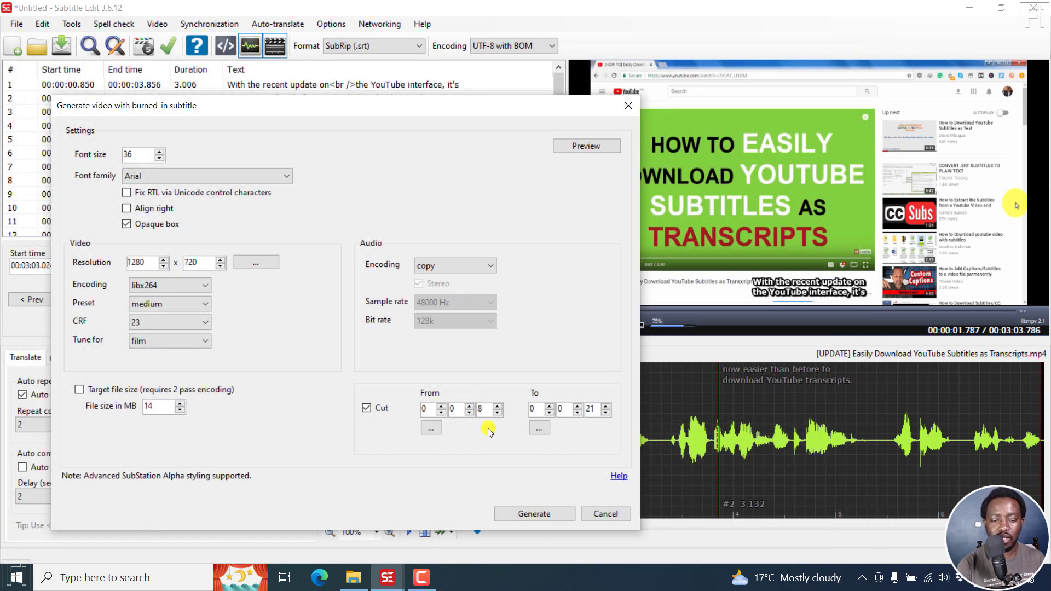
- Generate the burned-in video and save it into the Soft subtitles folder
{"action": "left_click", "coordinate": [539, 514]}
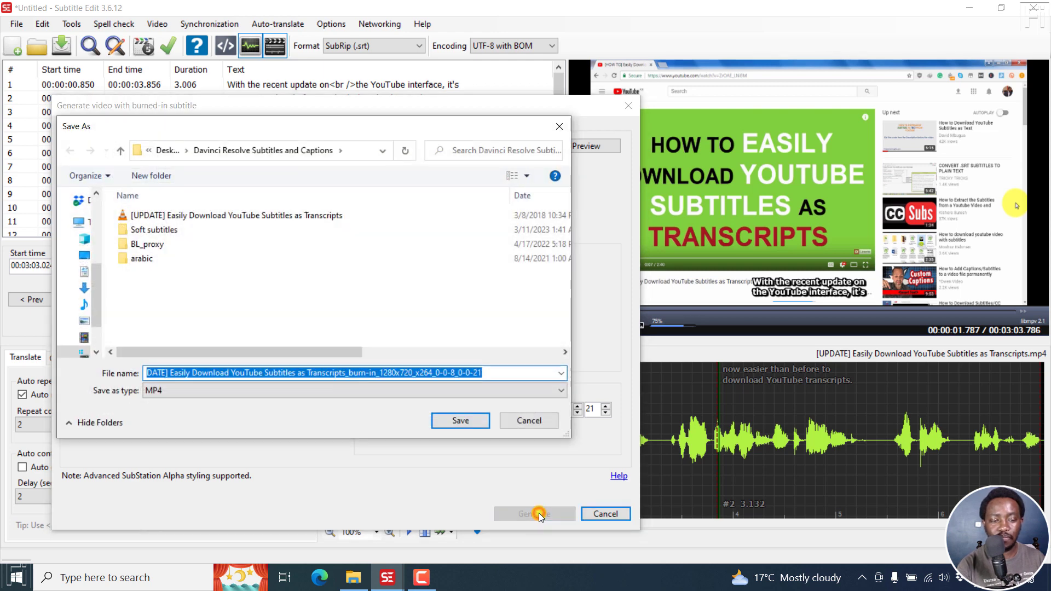
{"action": "double_click", "coordinate": [149, 233]}
{"action": "left_click", "coordinate": [464, 419]}
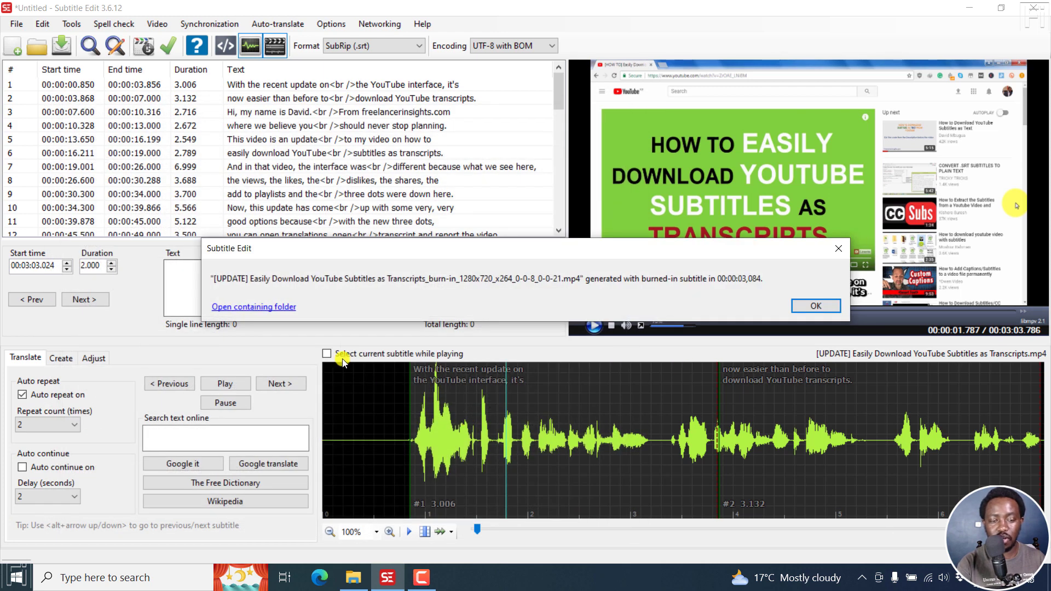
- Open the containing folder and play the new burned-in video in VLC
{"action": "left_click", "coordinate": [267, 306]}
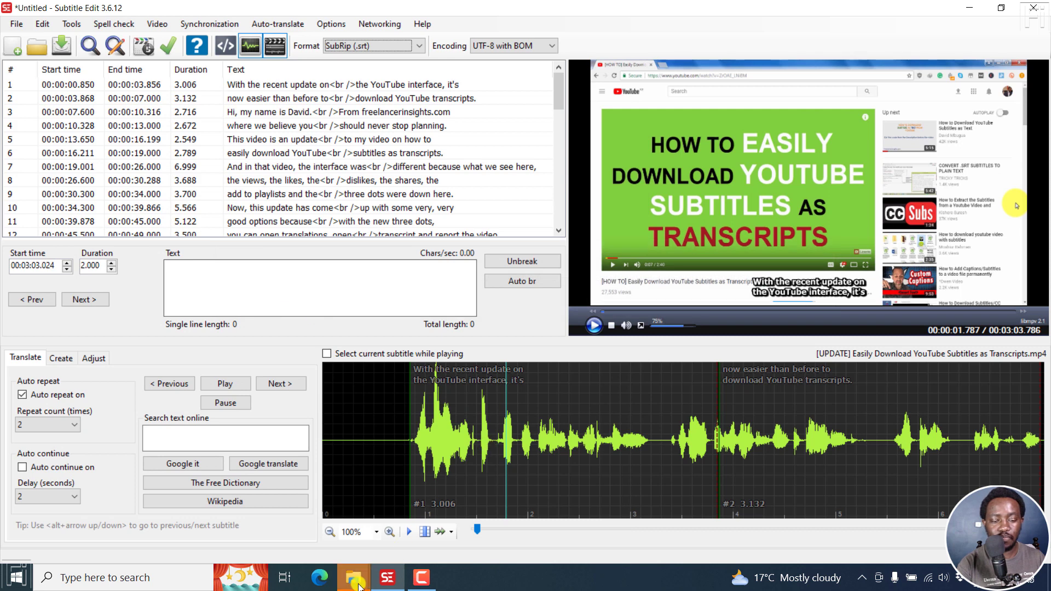
{"action": "mouse_move", "coordinate": [353, 577]}
{"action": "left_click", "coordinate": [432, 521]}
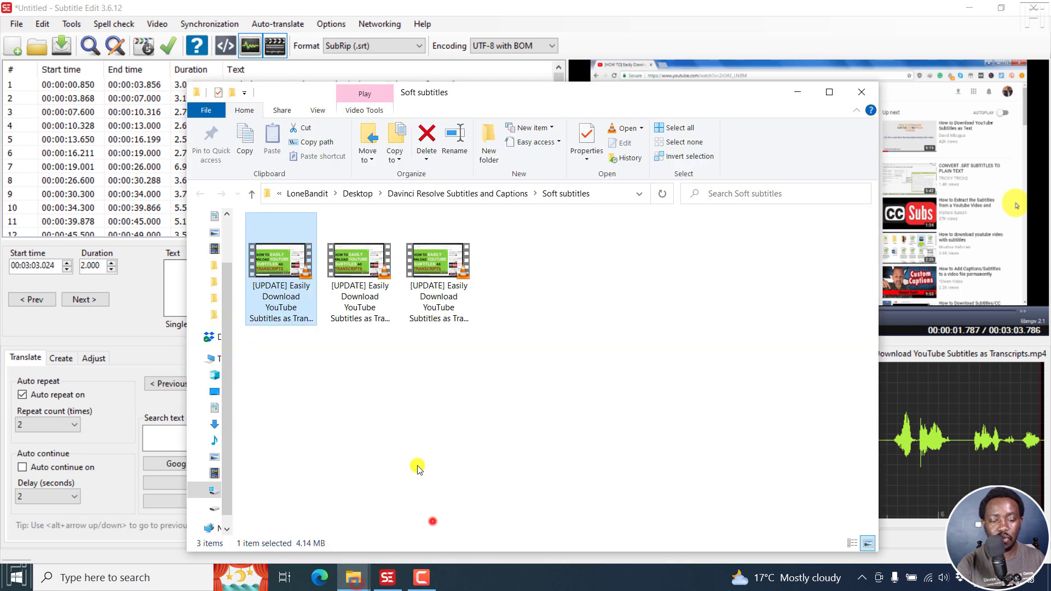
{"action": "double_click", "coordinate": [285, 297]}
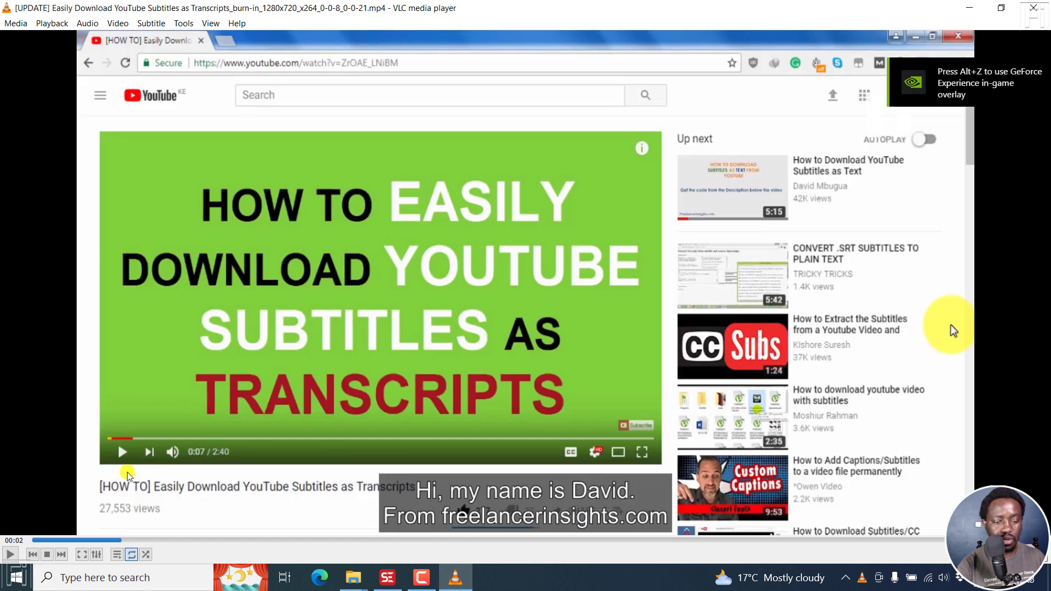
- Play the clip in VLC from the start to about 00:06, then close VLC
{"action": "left_click", "coordinate": [37, 540]}
{"action": "left_click", "coordinate": [187, 401]}
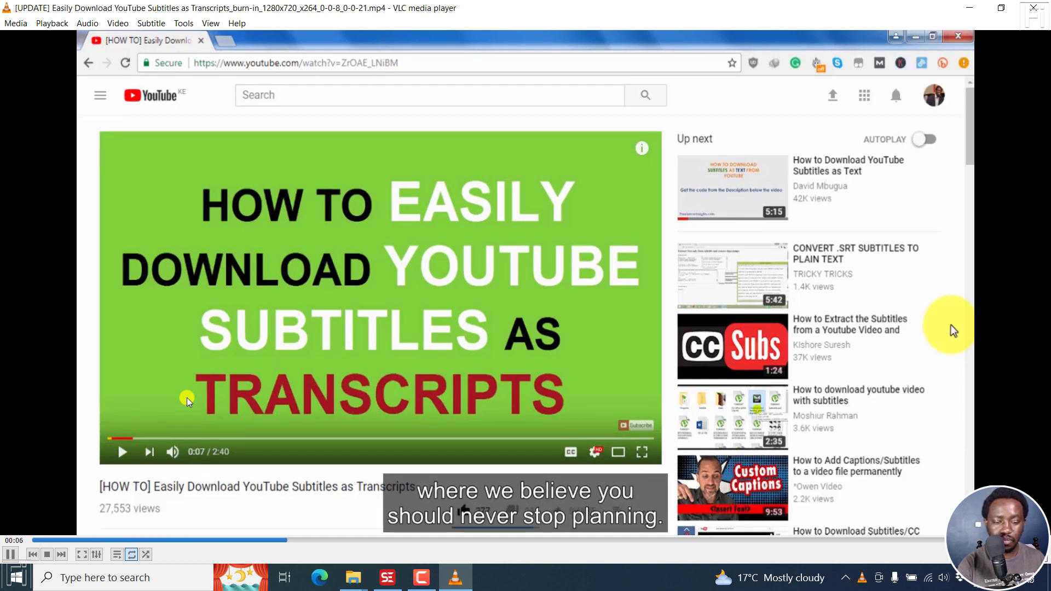
{"action": "left_click", "coordinate": [187, 401]}
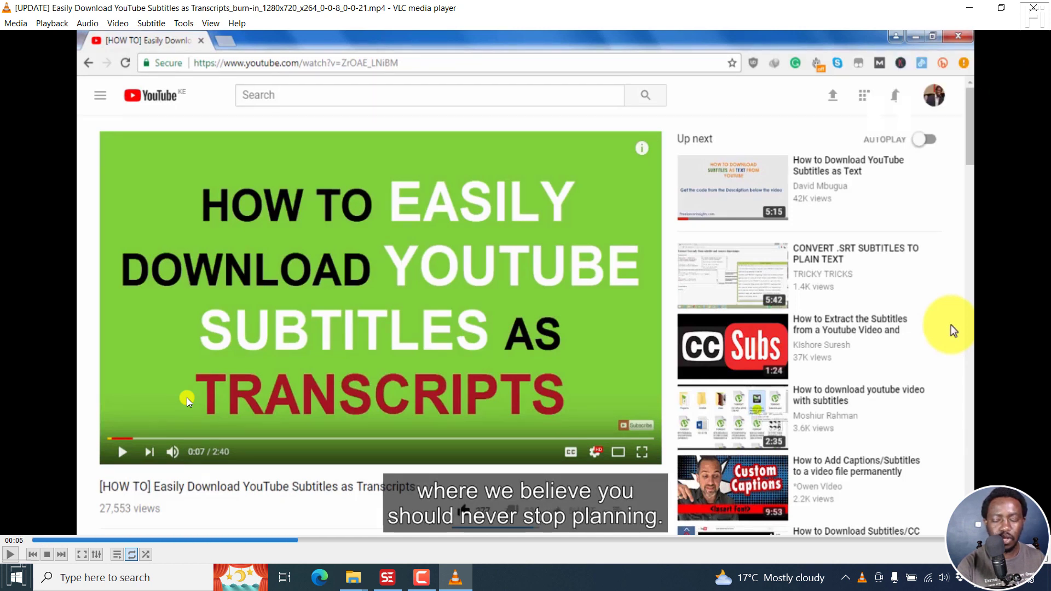
{"action": "left_click", "coordinate": [1031, 6]}
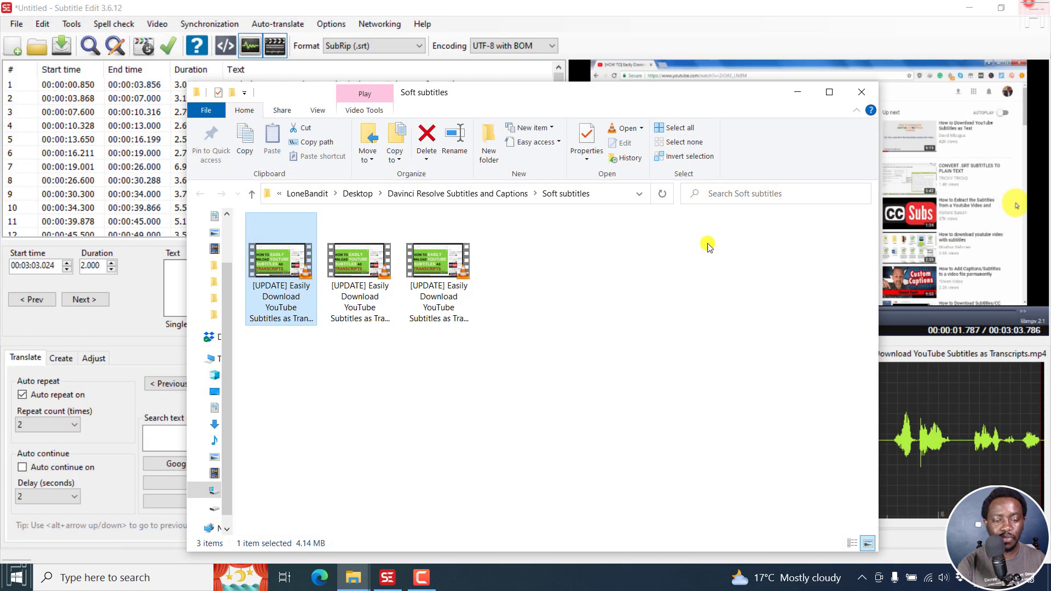
- Close the Soft subtitles folder window and open the subtitle Format list
{"action": "left_click", "coordinate": [857, 93]}
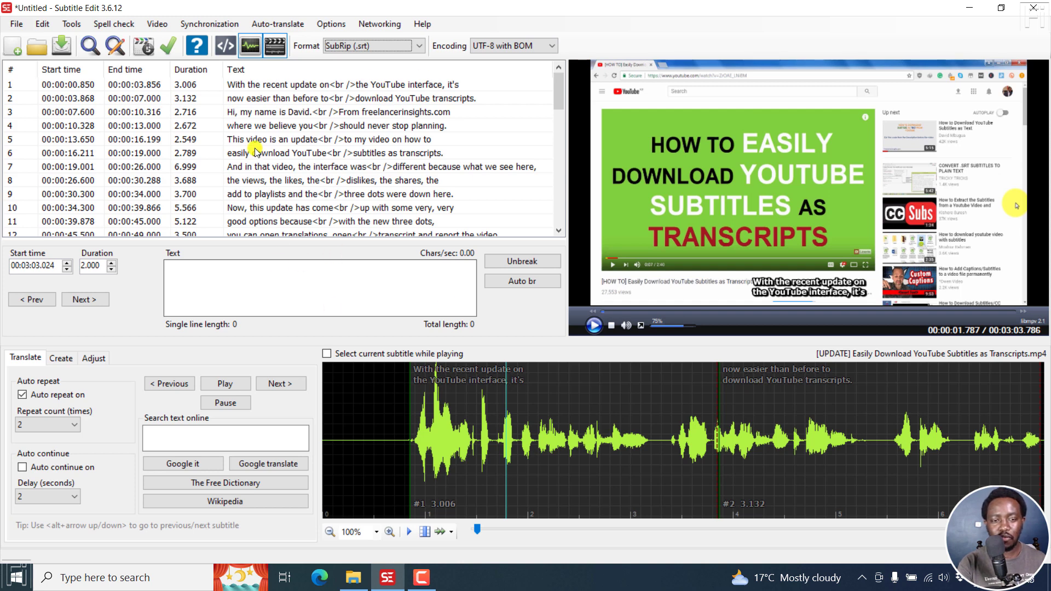
{"action": "left_click", "coordinate": [419, 48]}
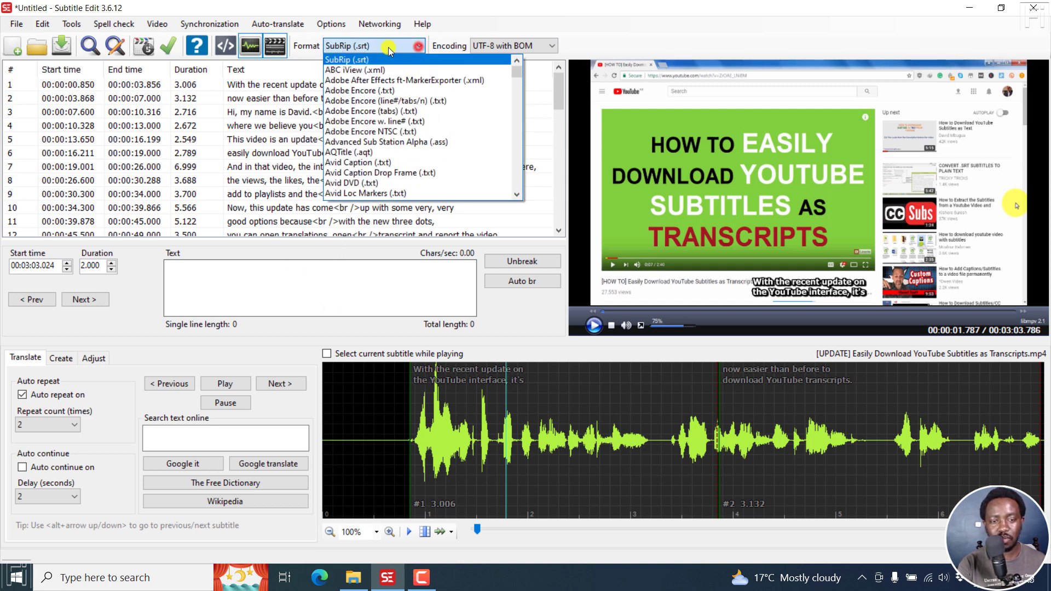
- Switch the format to Advanced Sub Station Alpha (.ass) and open the ASSA styles window
{"action": "left_click", "coordinate": [407, 143]}
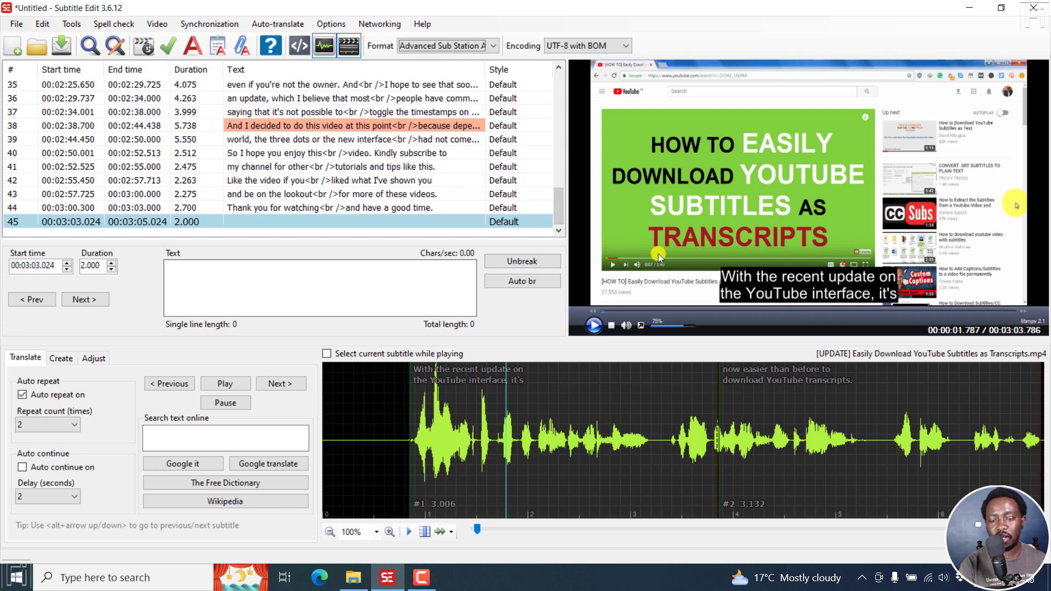
{"action": "left_click", "coordinate": [192, 49]}
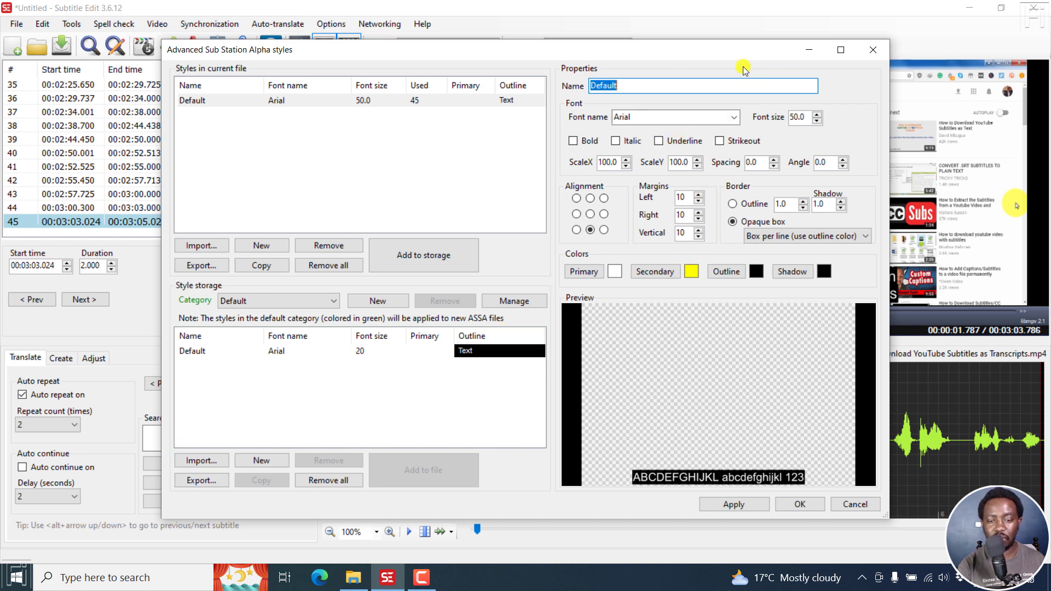
- Give the Default style an Outline border and Bold text, applying each change
{"action": "left_click_drag", "start_coordinate": [711, 57], "coordinate": [523, 47]}
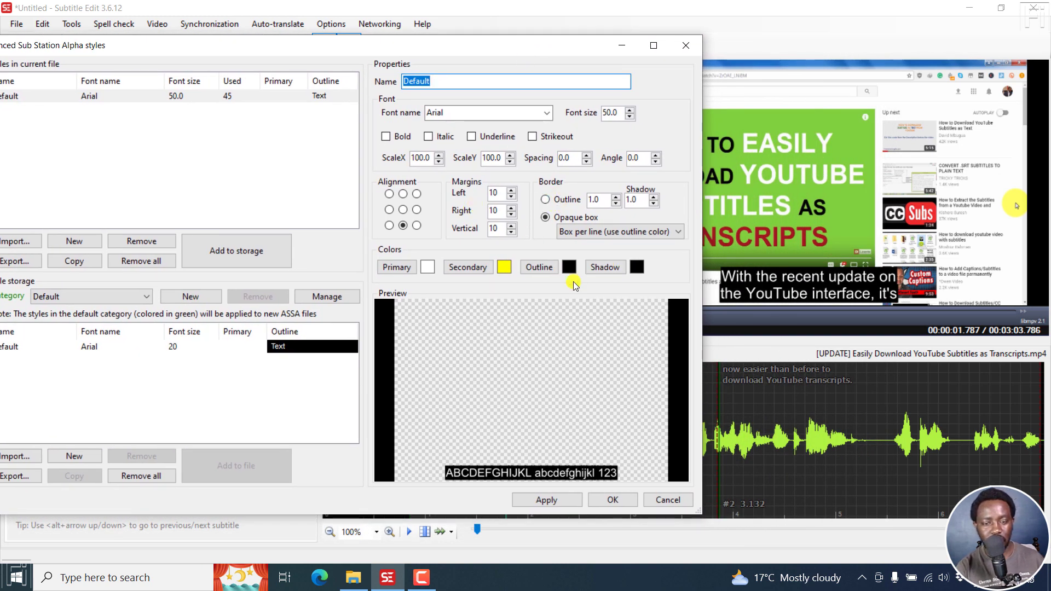
{"action": "left_click", "coordinate": [545, 201]}
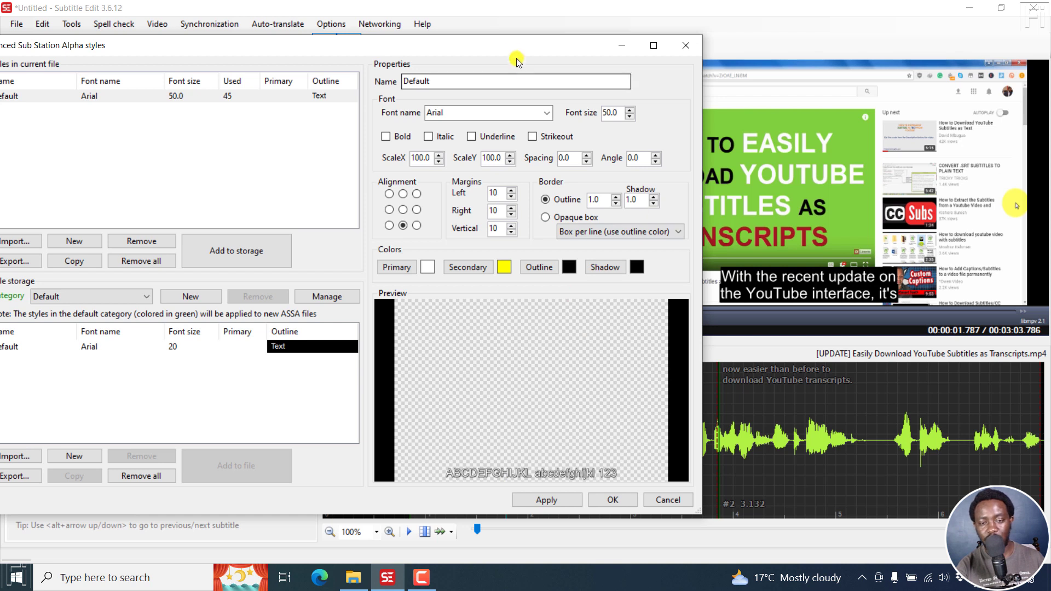
{"action": "left_click_drag", "start_coordinate": [517, 51], "coordinate": [464, 43]}
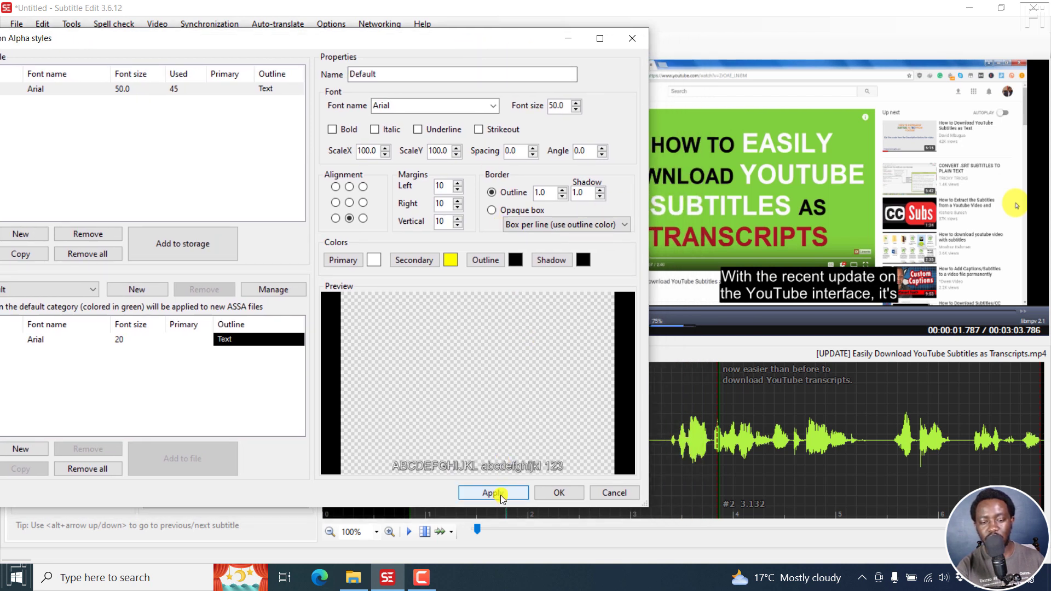
{"action": "left_click", "coordinate": [496, 494]}
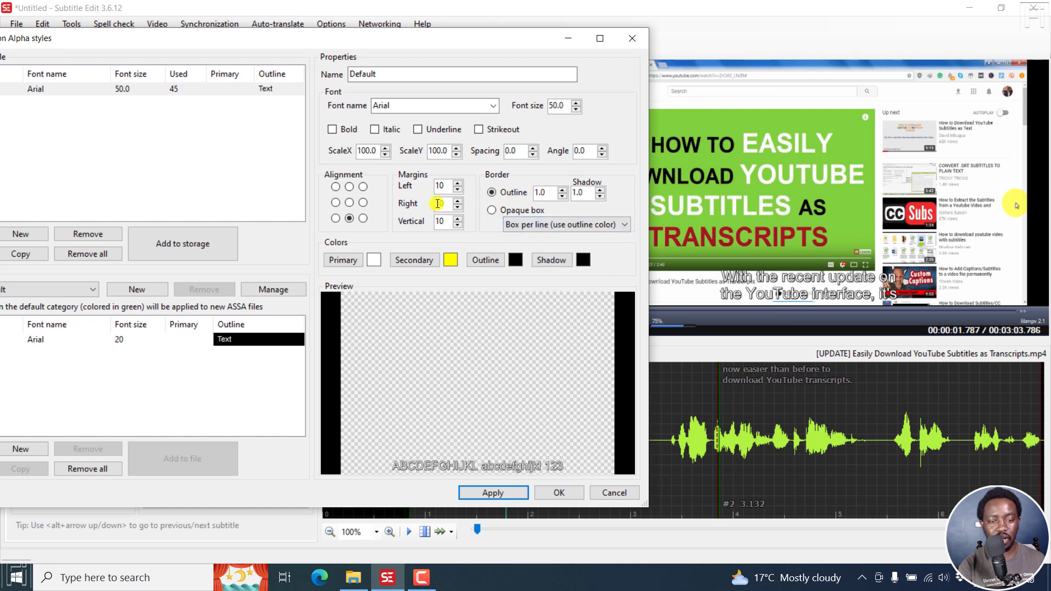
{"action": "left_click", "coordinate": [332, 130]}
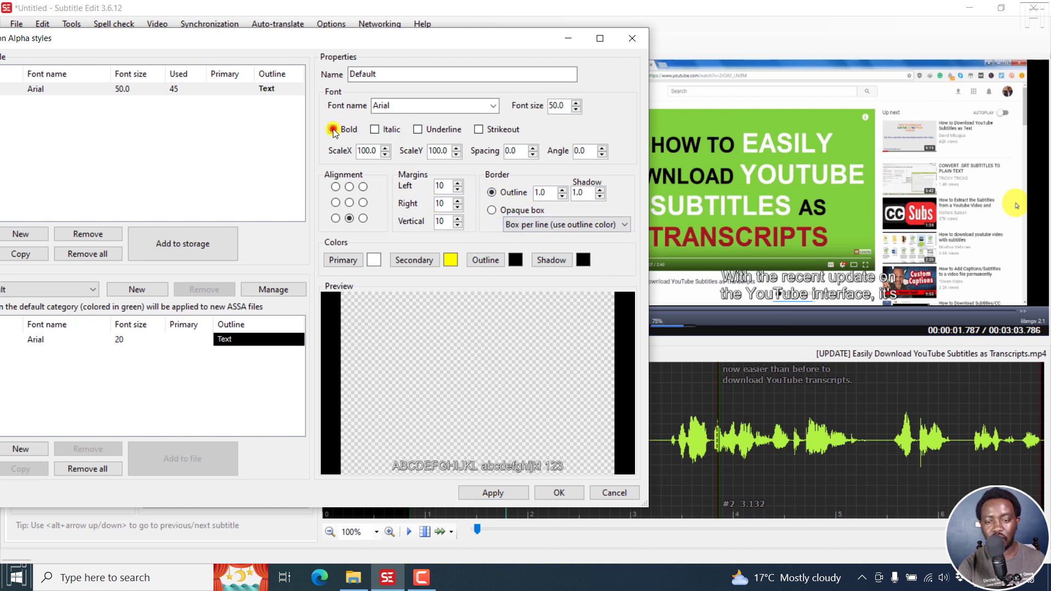
{"action": "left_click", "coordinate": [478, 494]}
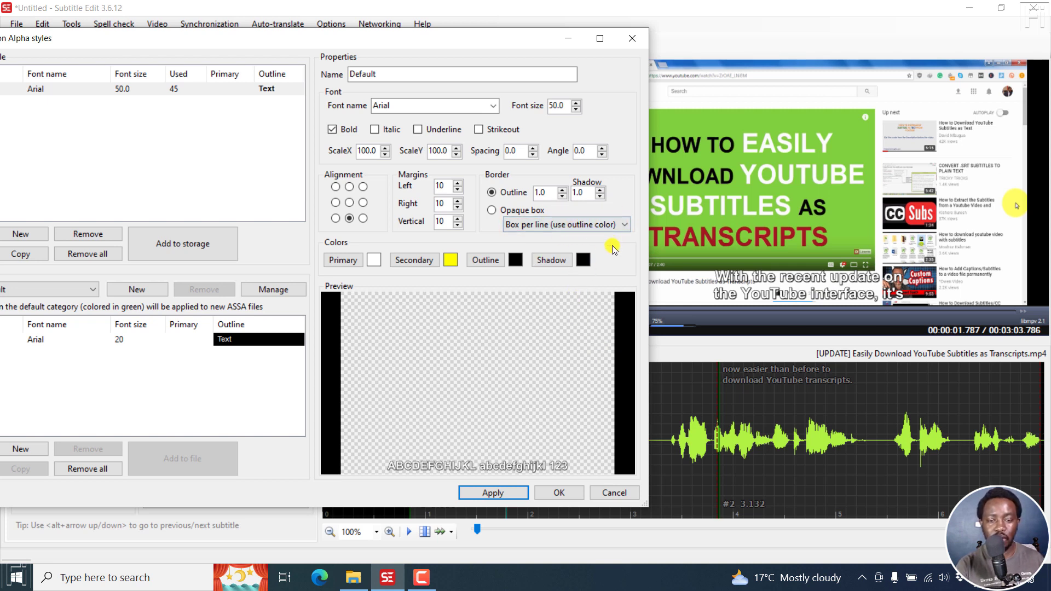
- Set the Default style's outline colour to yellow and apply it
{"action": "left_click", "coordinate": [516, 259]}
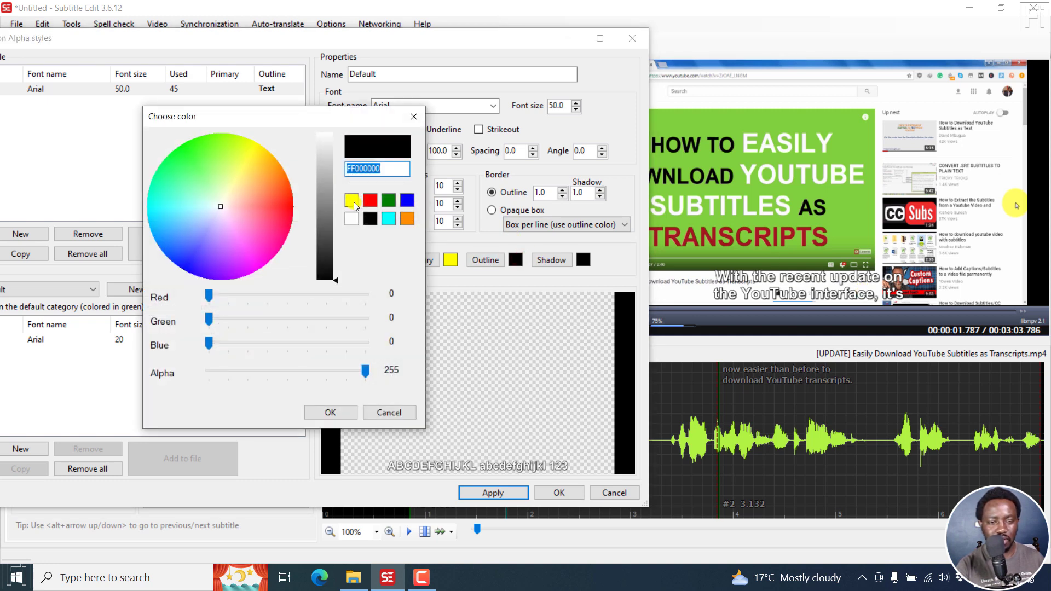
{"action": "left_click", "coordinate": [352, 201]}
{"action": "left_click", "coordinate": [330, 412]}
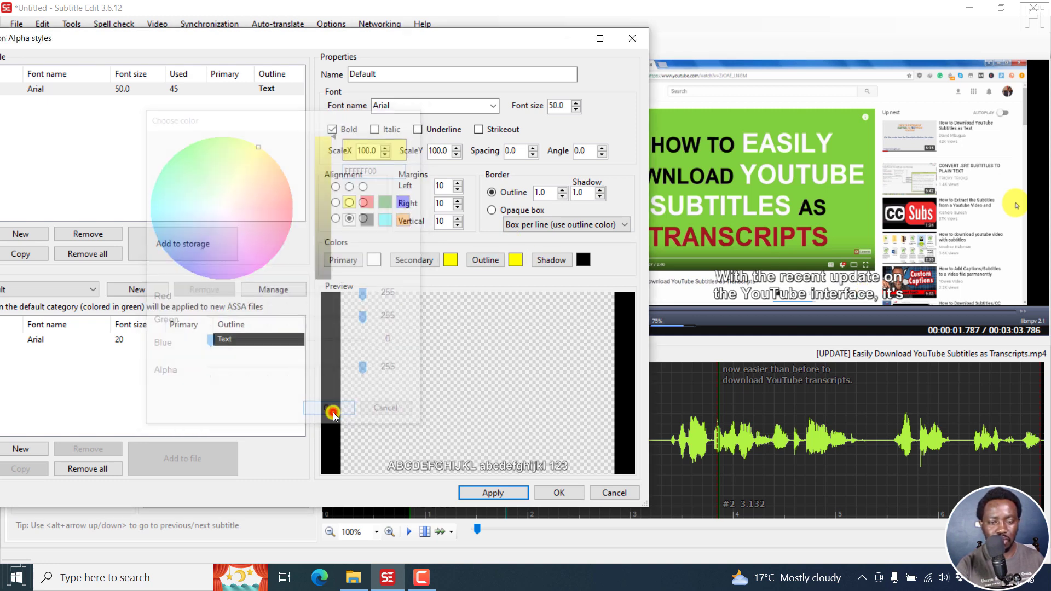
{"action": "left_click", "coordinate": [490, 492]}
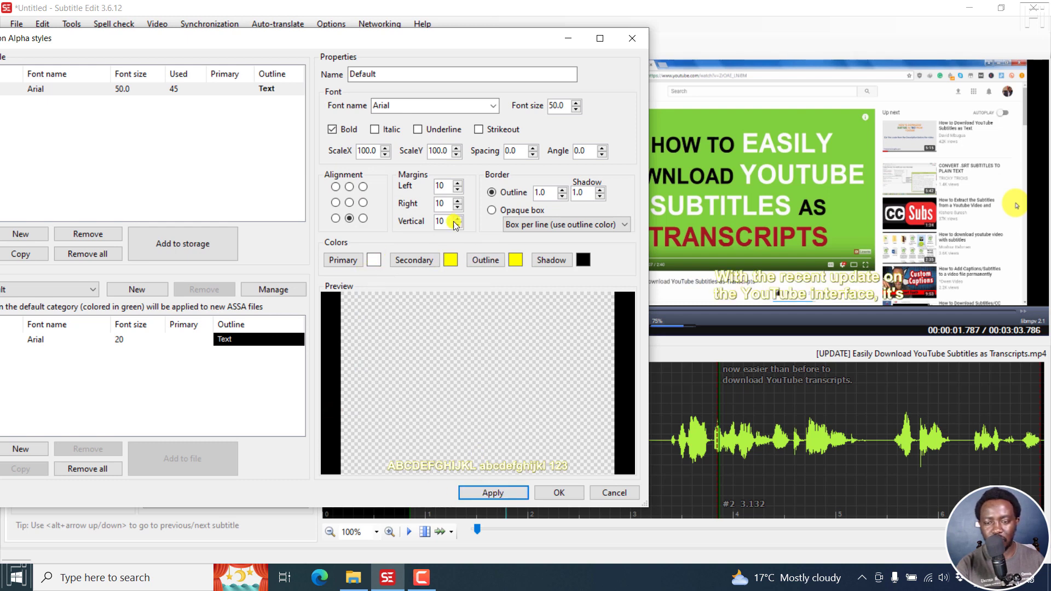
- Set the primary text colour to black, apply, and close the styles window
{"action": "left_click", "coordinate": [369, 261]}
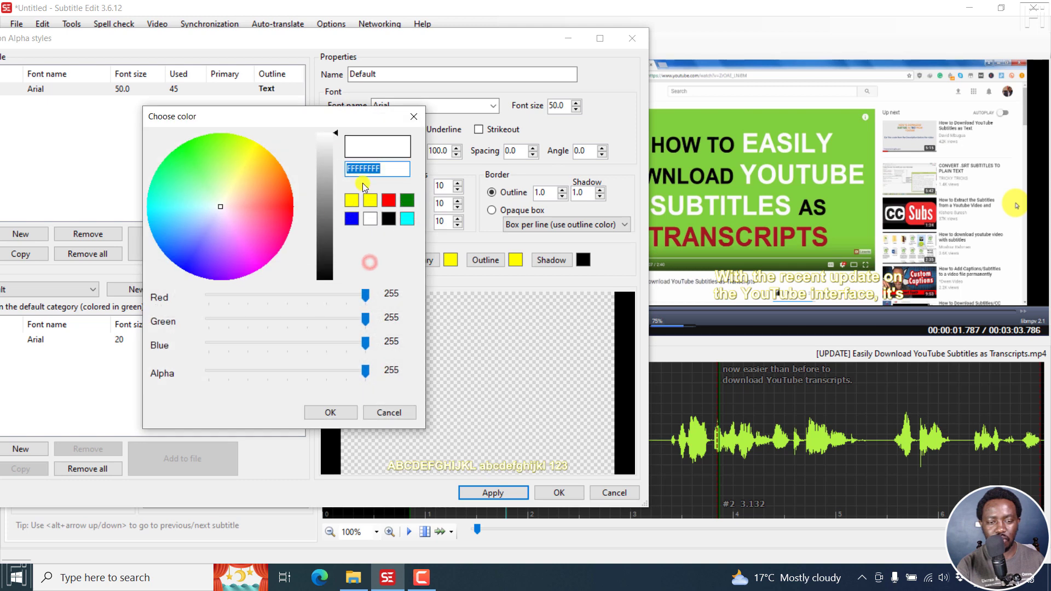
{"action": "left_click", "coordinate": [388, 219]}
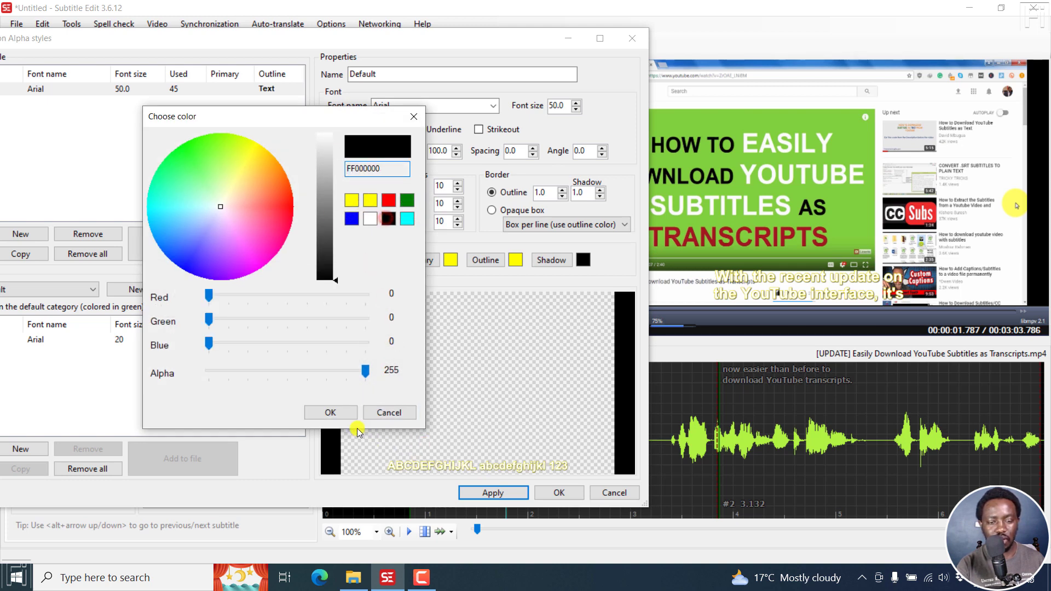
{"action": "left_click", "coordinate": [335, 413]}
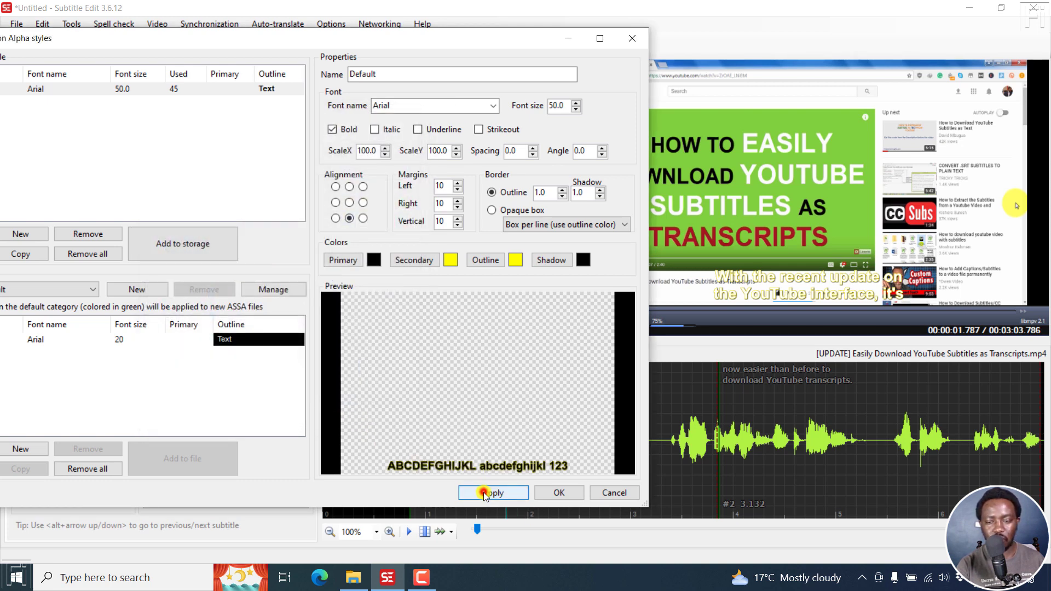
{"action": "left_click", "coordinate": [484, 491]}
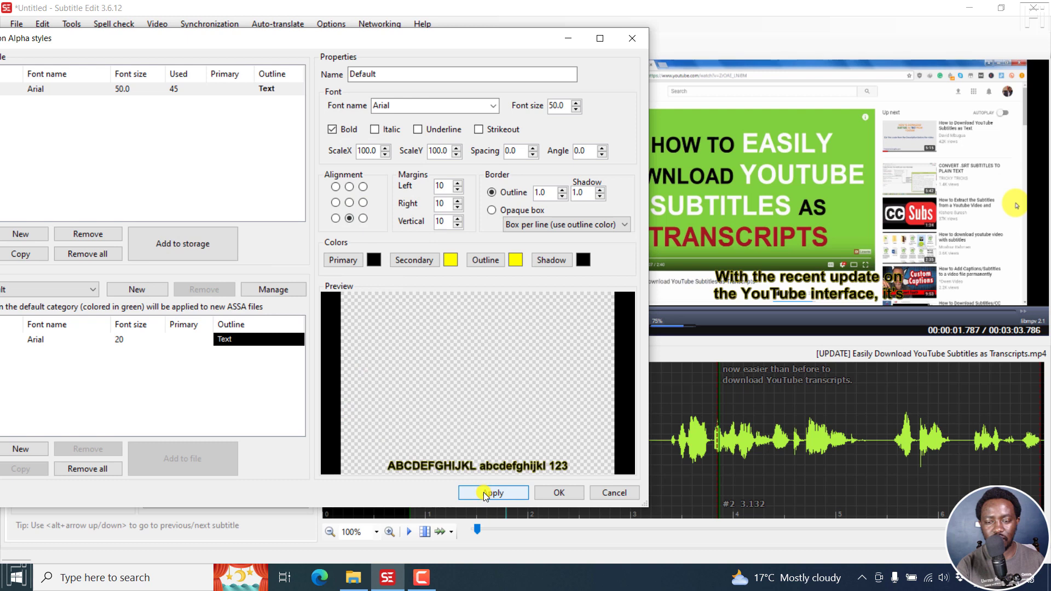
{"action": "left_click", "coordinate": [559, 492]}
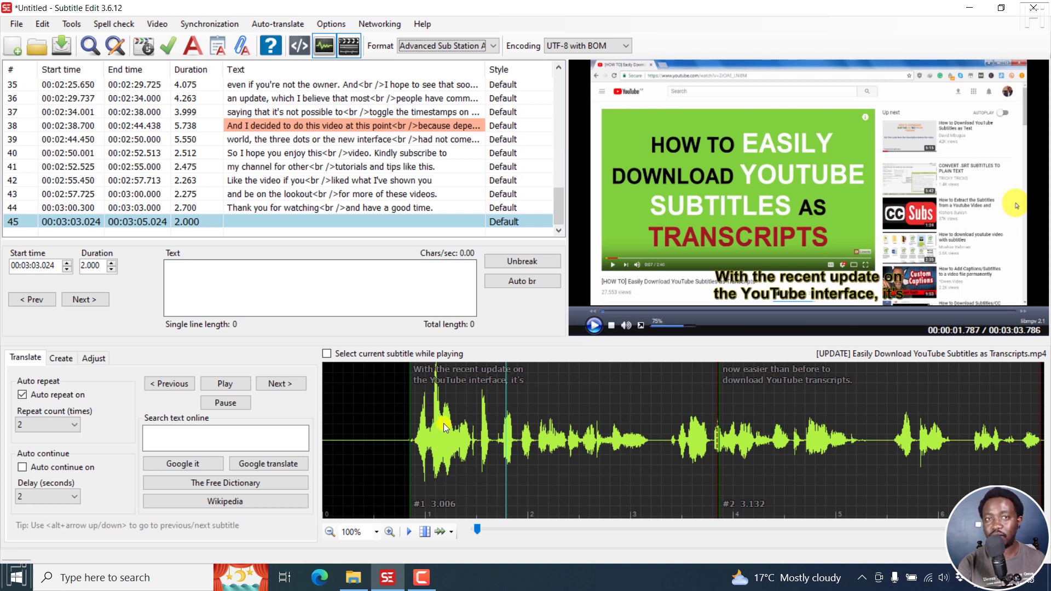
- Select subtitle lines 1–4 and open Generate video with burned-in subtitle for them
{"action": "left_click", "coordinate": [308, 85]}
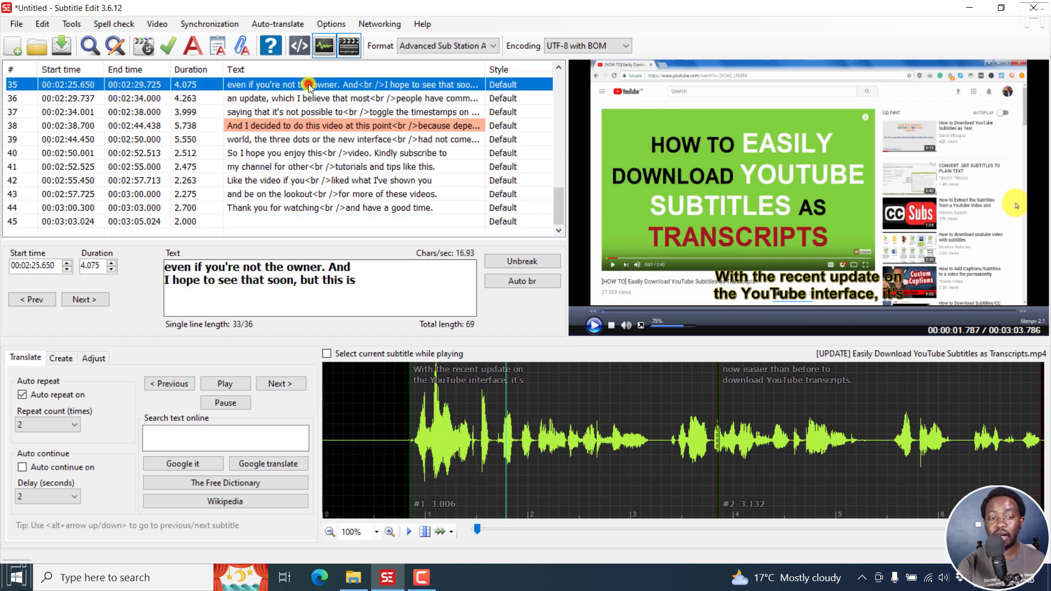
{"action": "left_click_drag", "start_coordinate": [561, 208], "coordinate": [563, 83]}
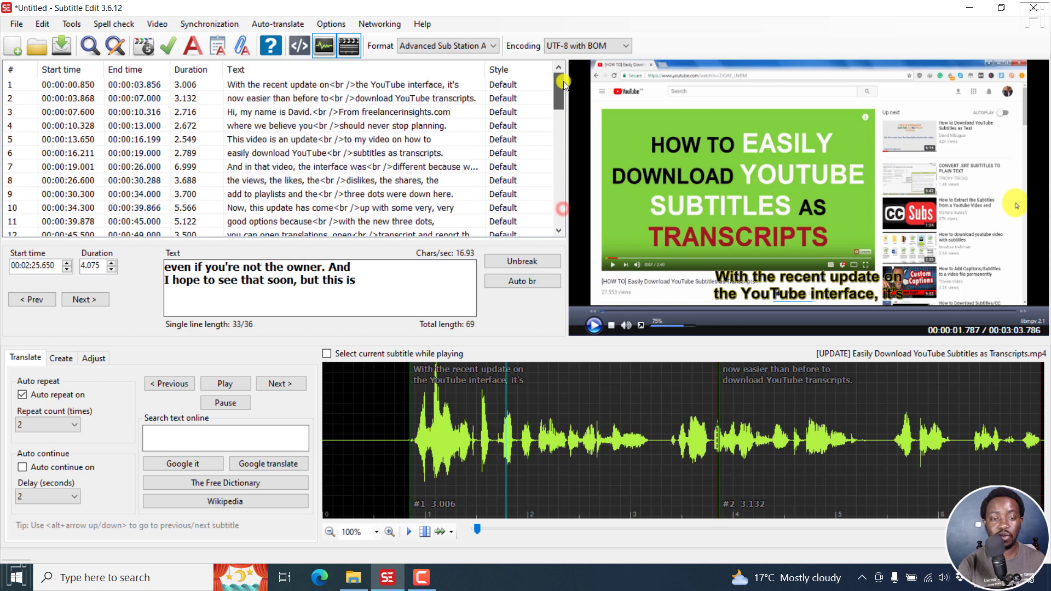
{"action": "left_click", "coordinate": [328, 84]}
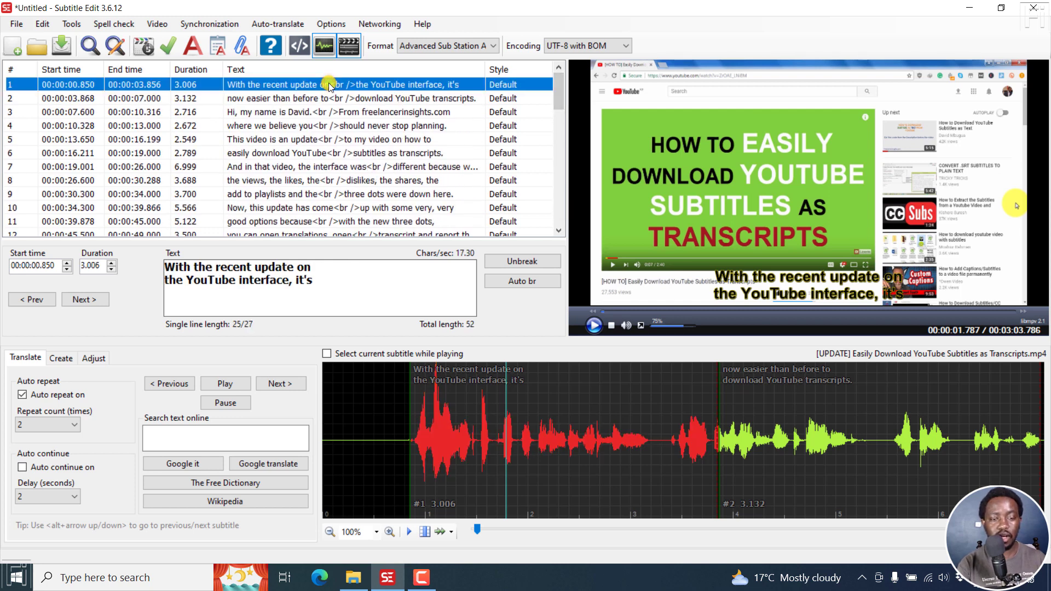
{"action": "key", "text": "shift+Down"}
{"action": "key", "text": "shift+Down"}
{"action": "key", "text": "shift+Down"}
{"action": "key", "text": "shift+Down"}
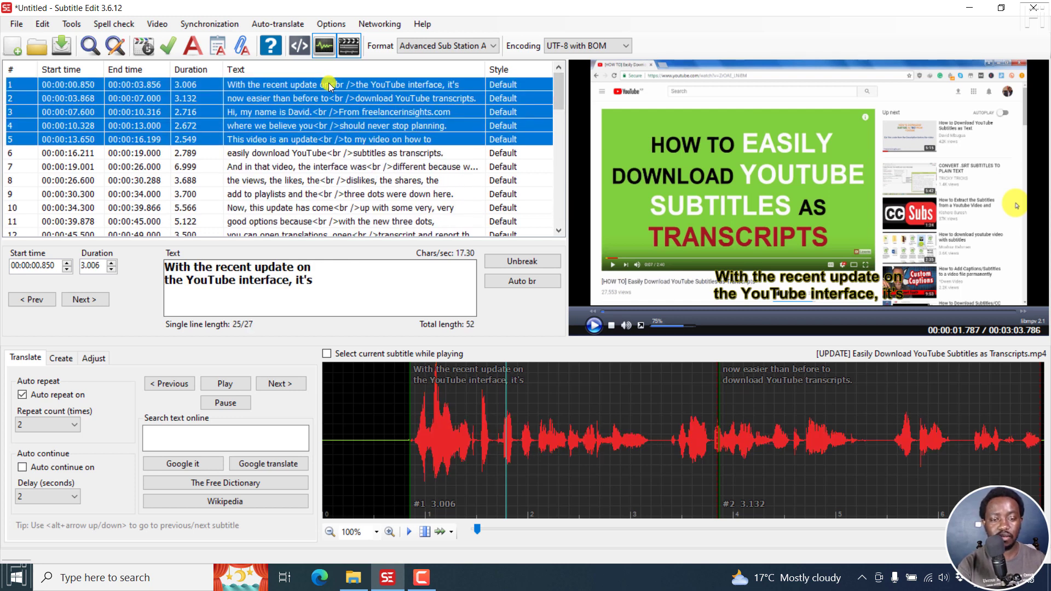
{"action": "key", "text": "shift+Up"}
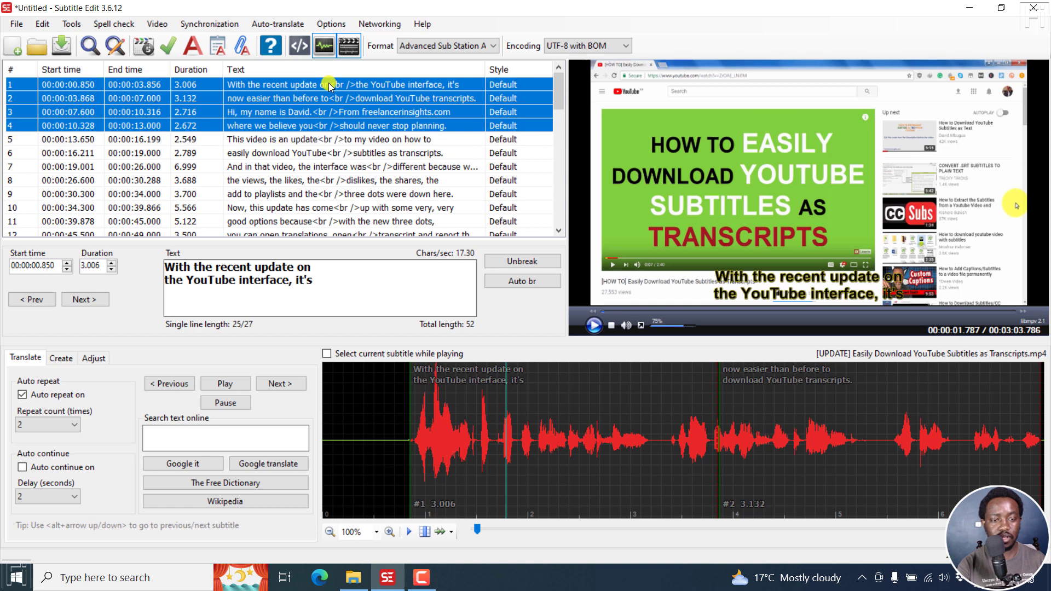
{"action": "right_click", "coordinate": [335, 130]}
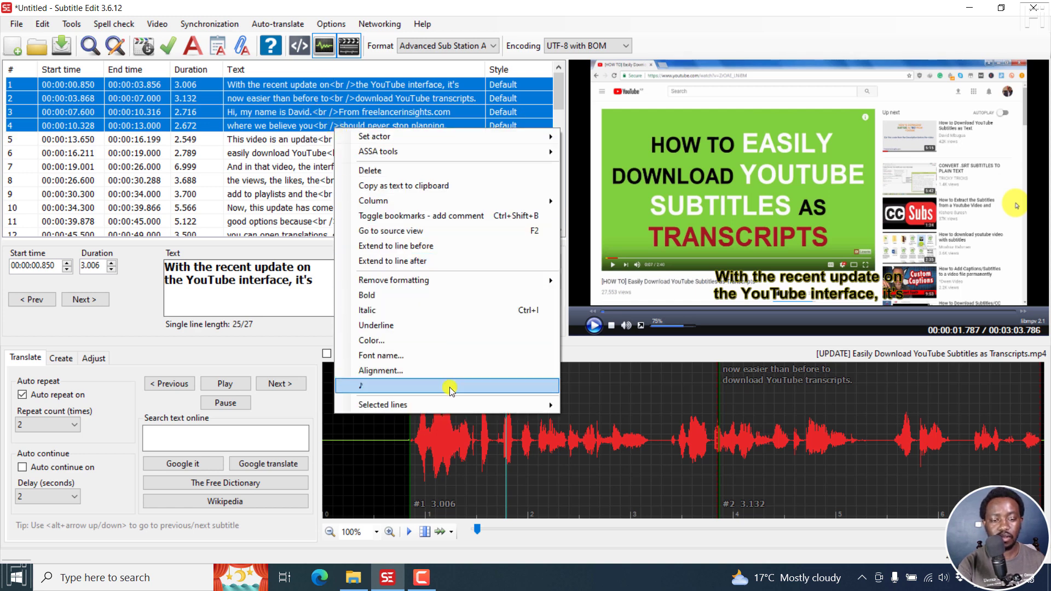
{"action": "mouse_move", "coordinate": [435, 405]}
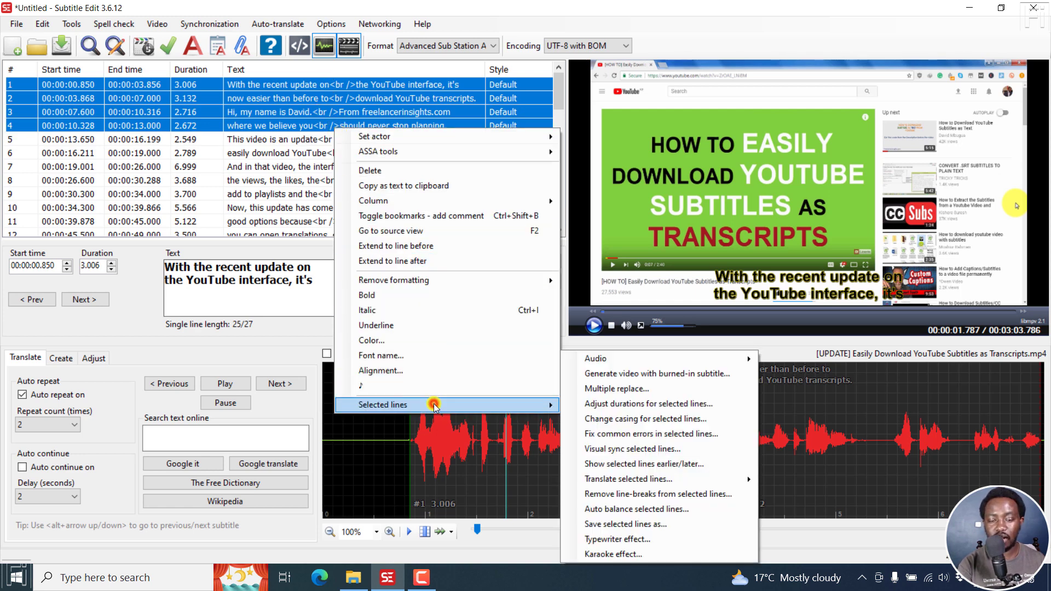
{"action": "left_click", "coordinate": [672, 374]}
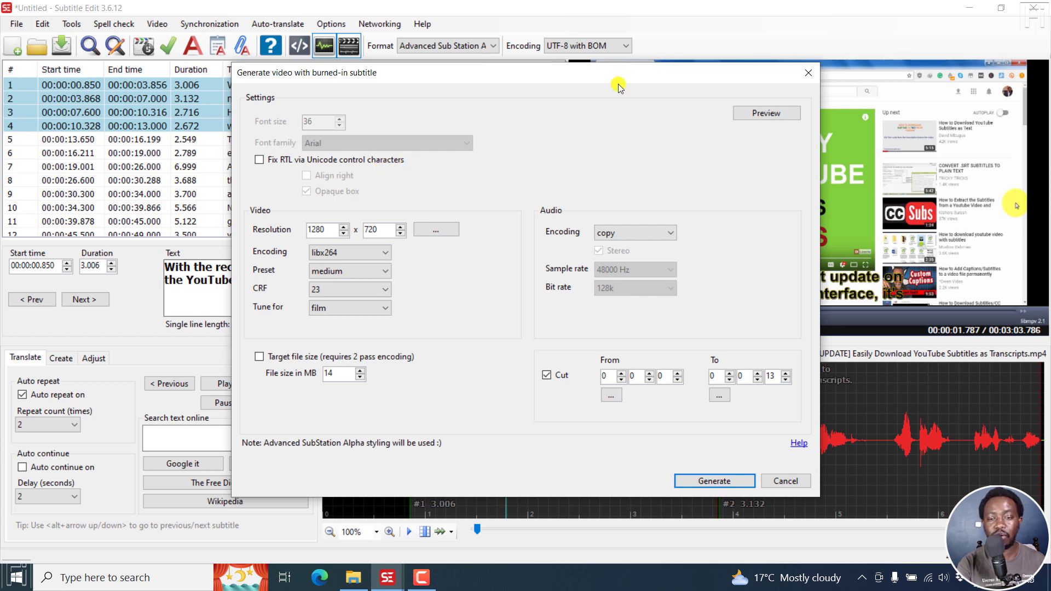
- Preview the ASSA-styled subtitle appearance, then close the preview
{"action": "left_click", "coordinate": [770, 114]}
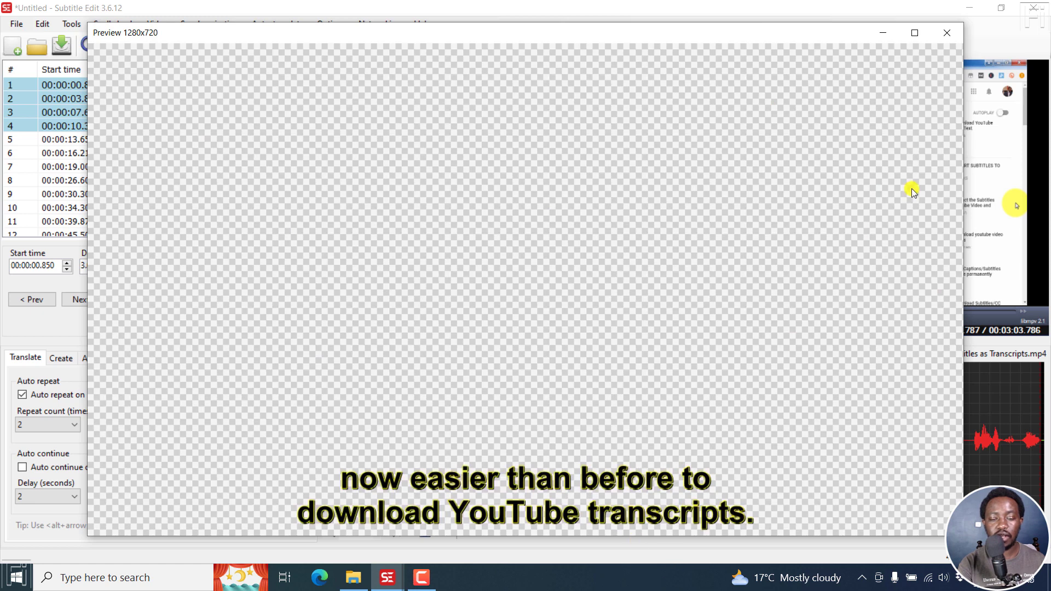
{"action": "left_click_drag", "start_coordinate": [862, 34], "coordinate": [602, 25]}
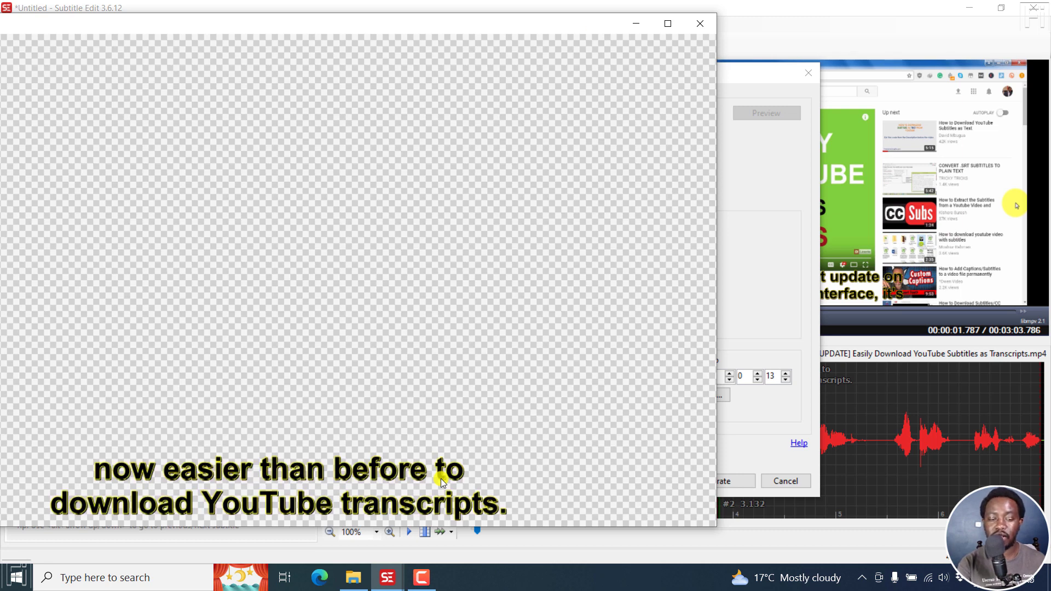
{"action": "left_click", "coordinate": [700, 23]}
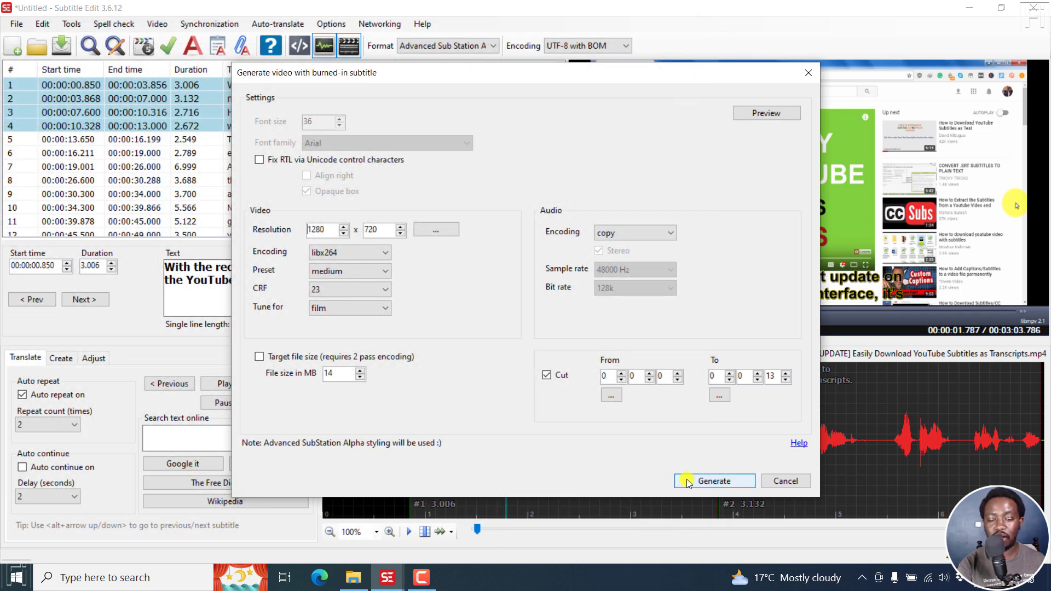
- Generate the burned-in video and save it as the suggested ASSA version MP4
{"action": "left_click", "coordinate": [711, 481]}
{"action": "left_click", "coordinate": [682, 340]}
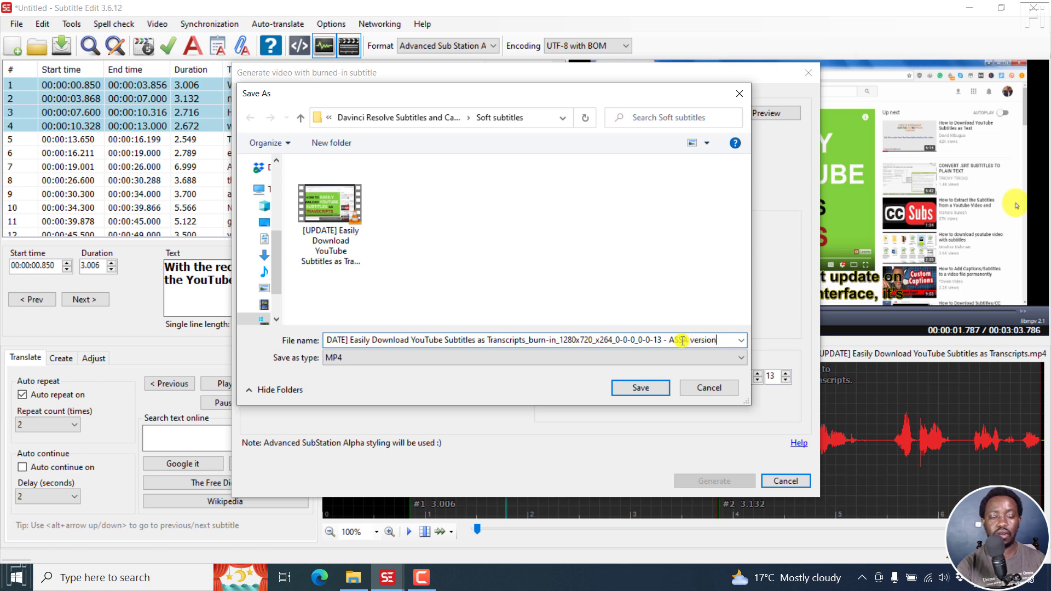
{"action": "left_click", "coordinate": [640, 388]}
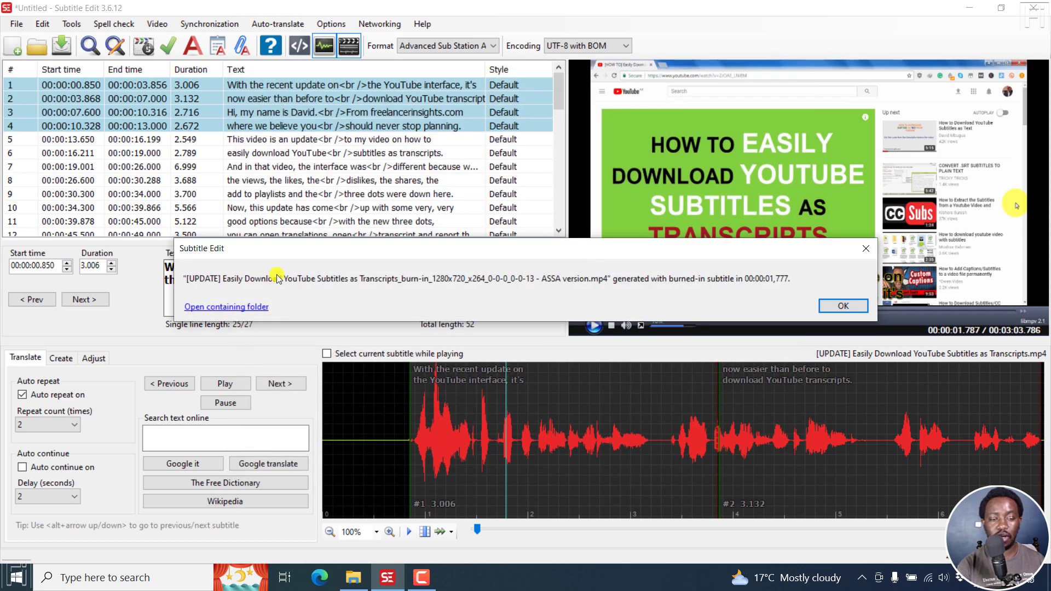
- Open the output folder and play the new '0-0-0_0-0-13 - ASSA version.mp4' video
{"action": "left_click", "coordinate": [226, 306]}
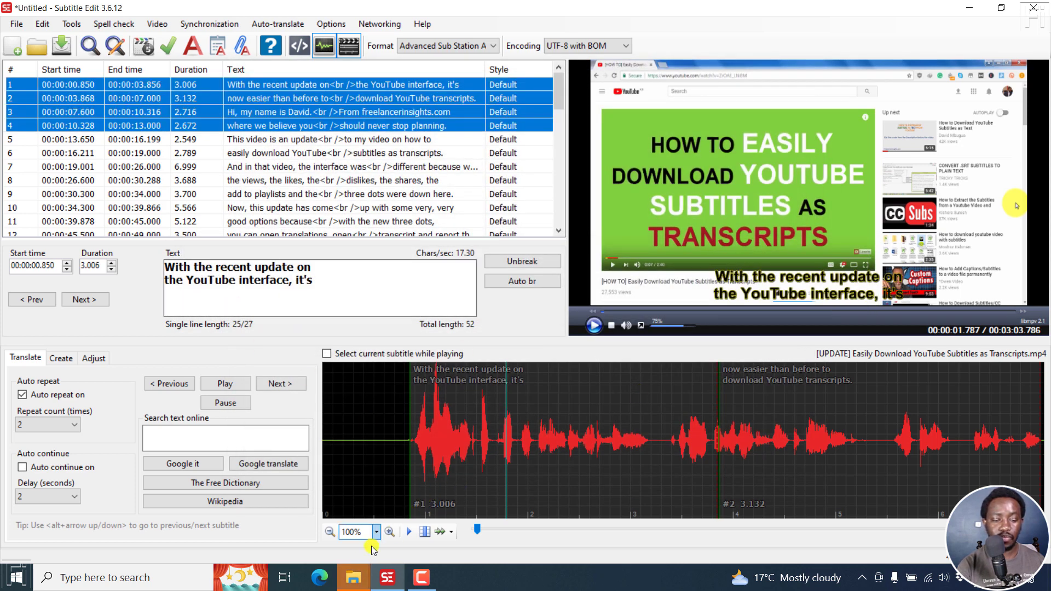
{"action": "mouse_move", "coordinate": [353, 577]}
{"action": "left_click", "coordinate": [423, 517]}
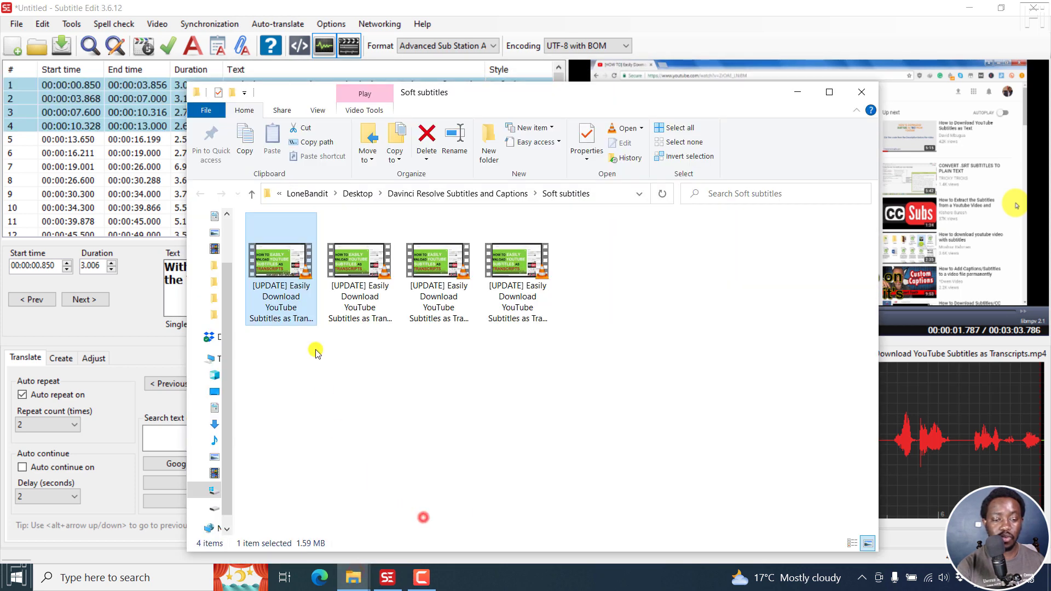
{"action": "double_click", "coordinate": [278, 300]}
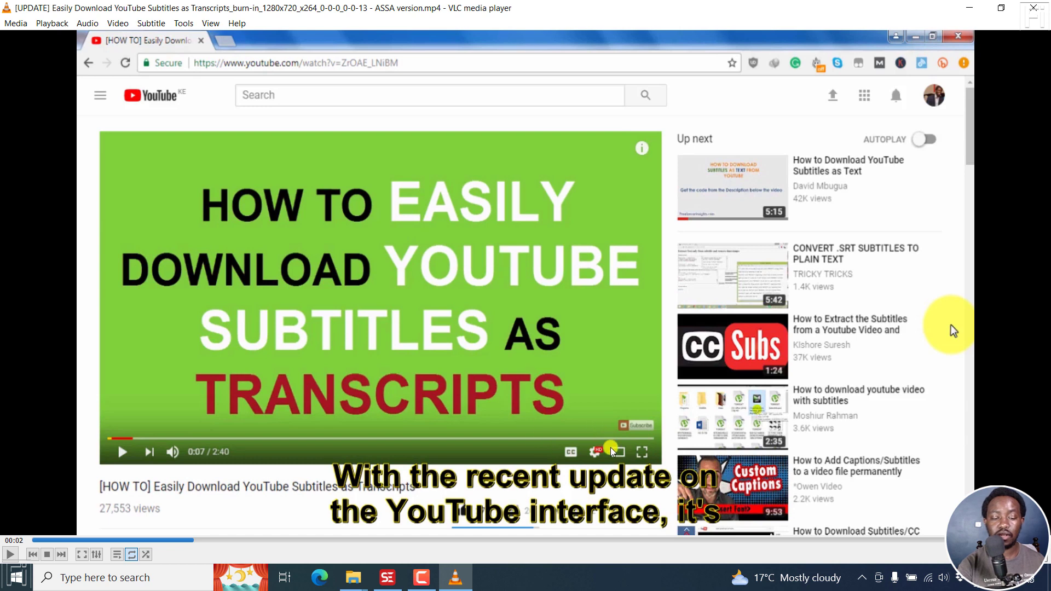
- Stop the generated video's playback and close VLC media player
{"action": "left_click", "coordinate": [1033, 7]}
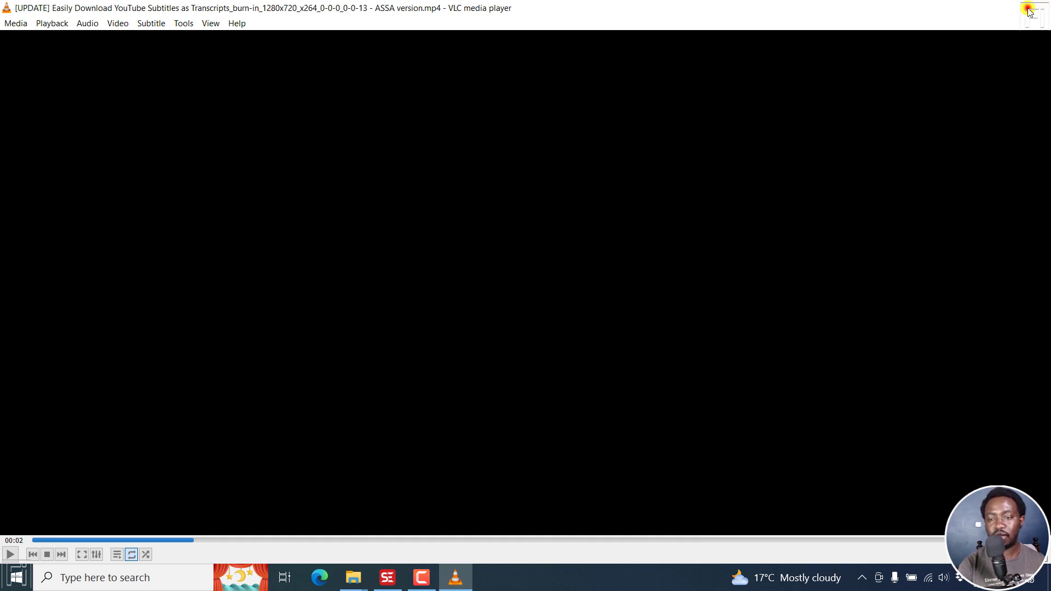
{"action": "left_click", "coordinate": [756, 7]}
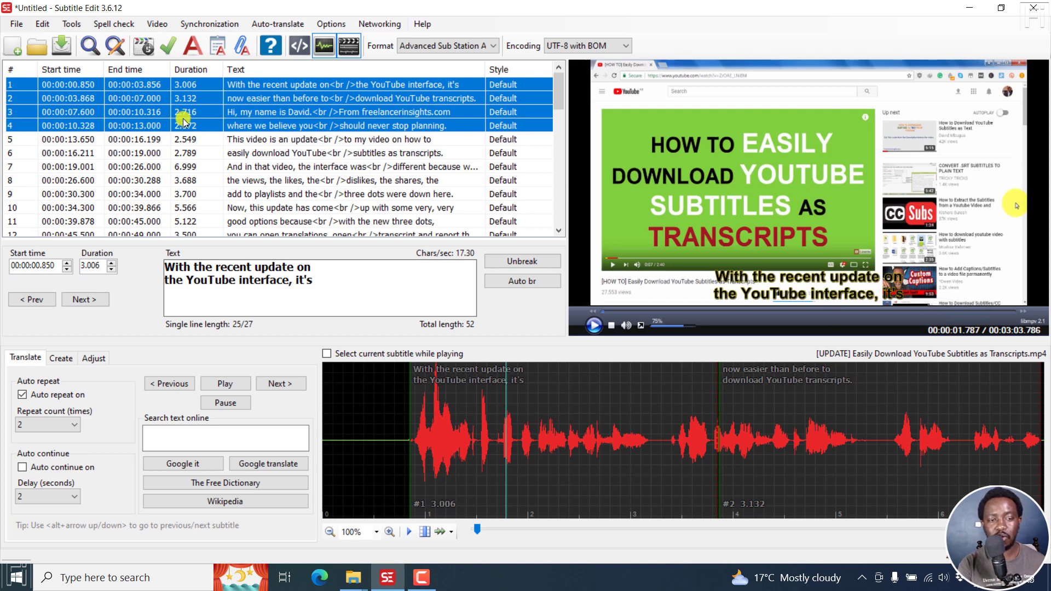
{"action": "right_click", "coordinate": [357, 103]}
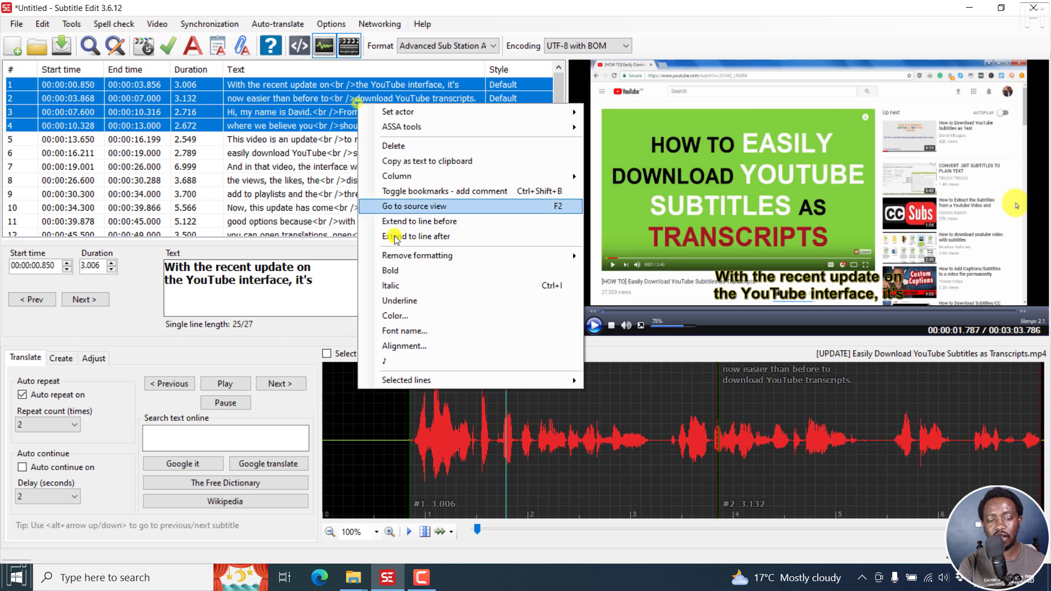
{"action": "mouse_move", "coordinate": [434, 378]}
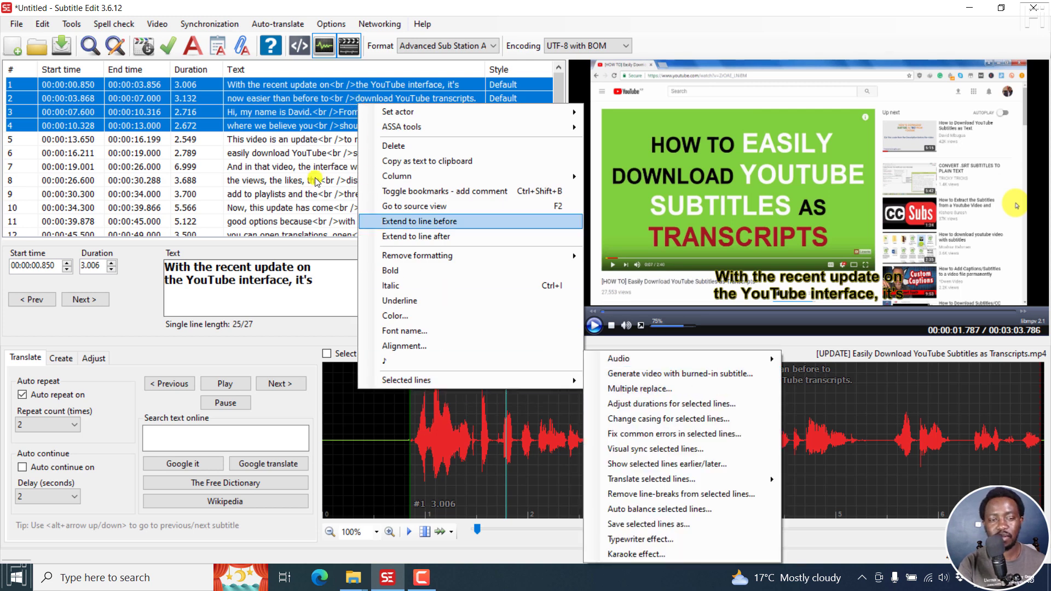
{"action": "key", "text": "Escape"}
{"action": "left_click", "coordinate": [152, 24]}
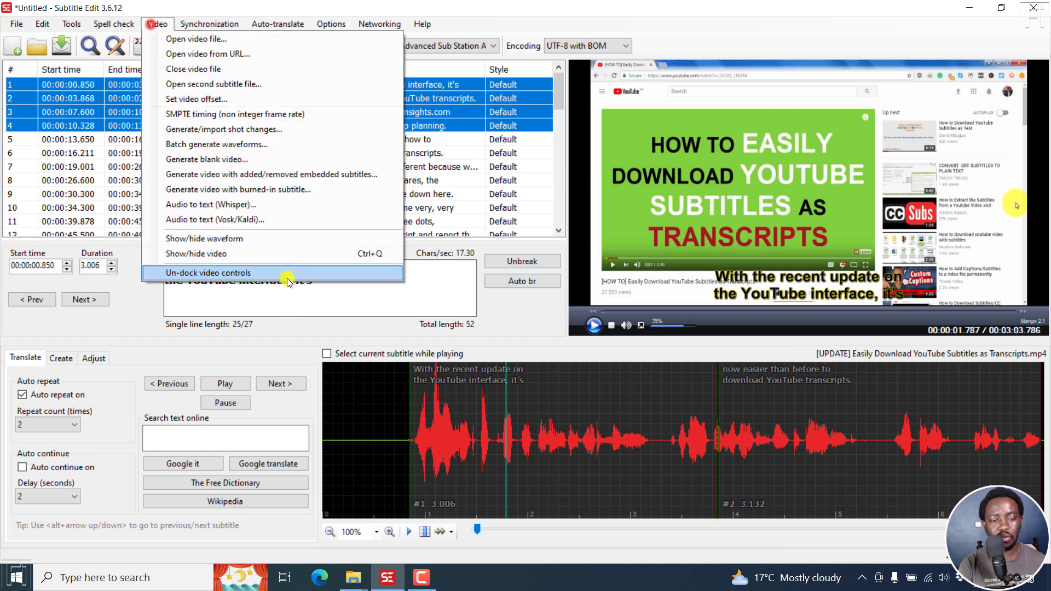
{"action": "left_click", "coordinate": [609, 10]}
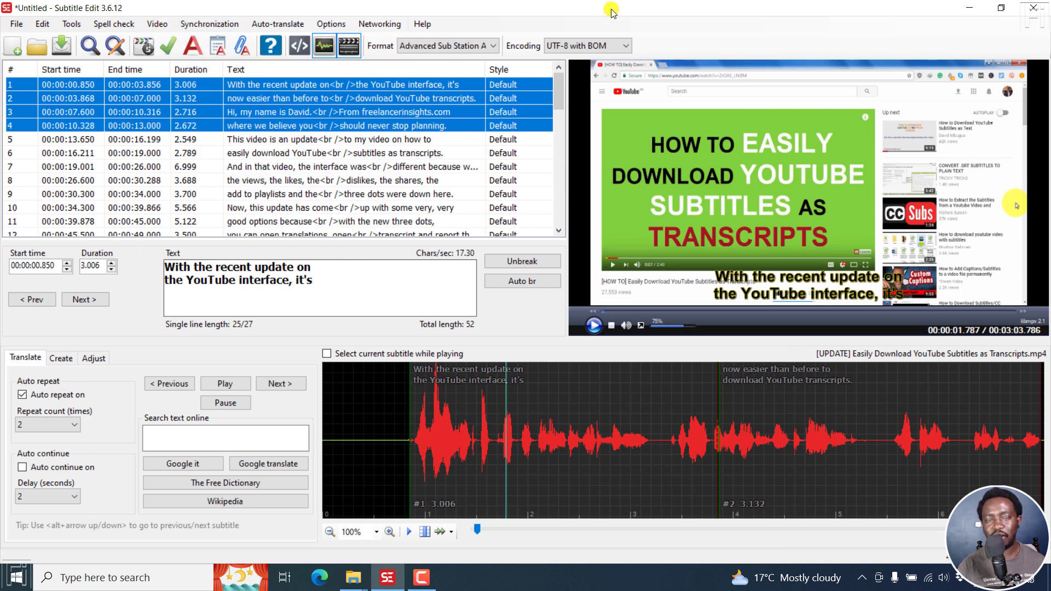